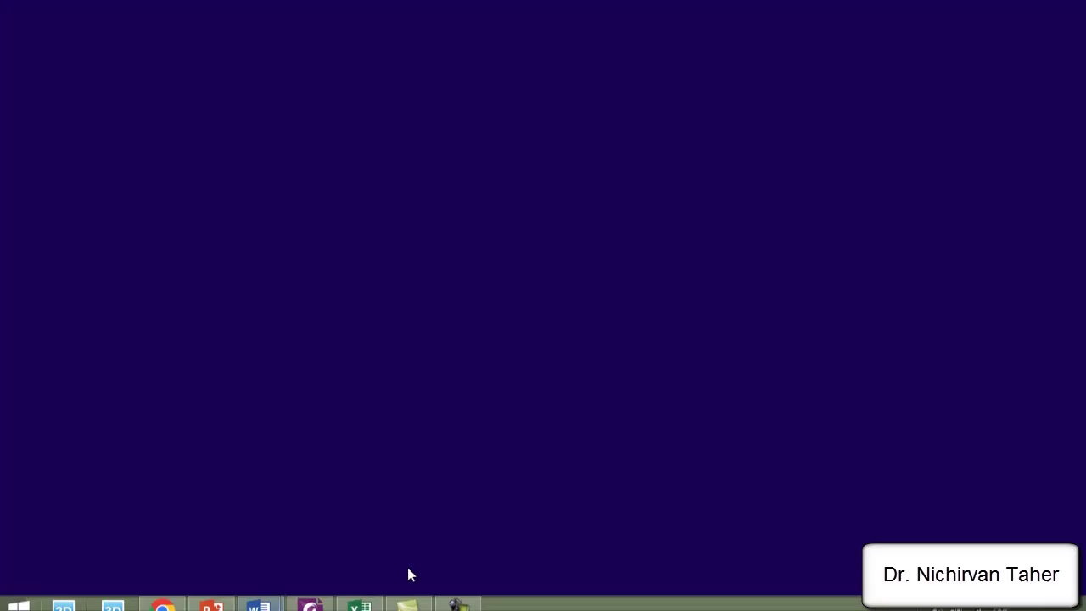
Open the Lesson 54 consolidation settlement PLAXIS 3D project from its lesson folder in the Desktop's Plaxis 3D Shallow Foundation Course folder.
key(super)
click(269, 515)
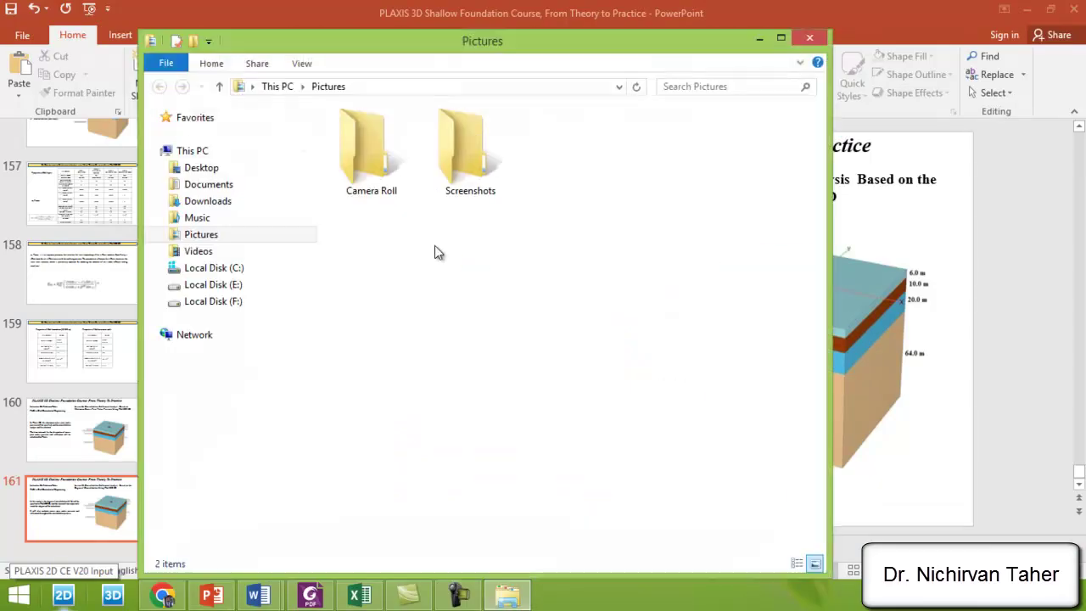
click(206, 169)
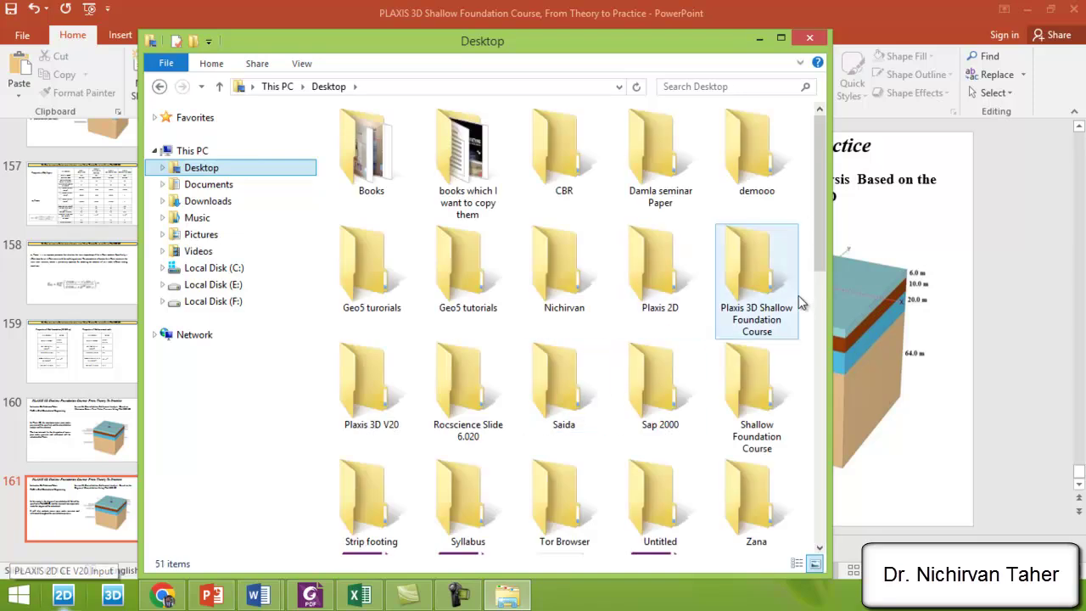
double_click(745, 259)
click(433, 324)
scroll(429, 306, down, 16)
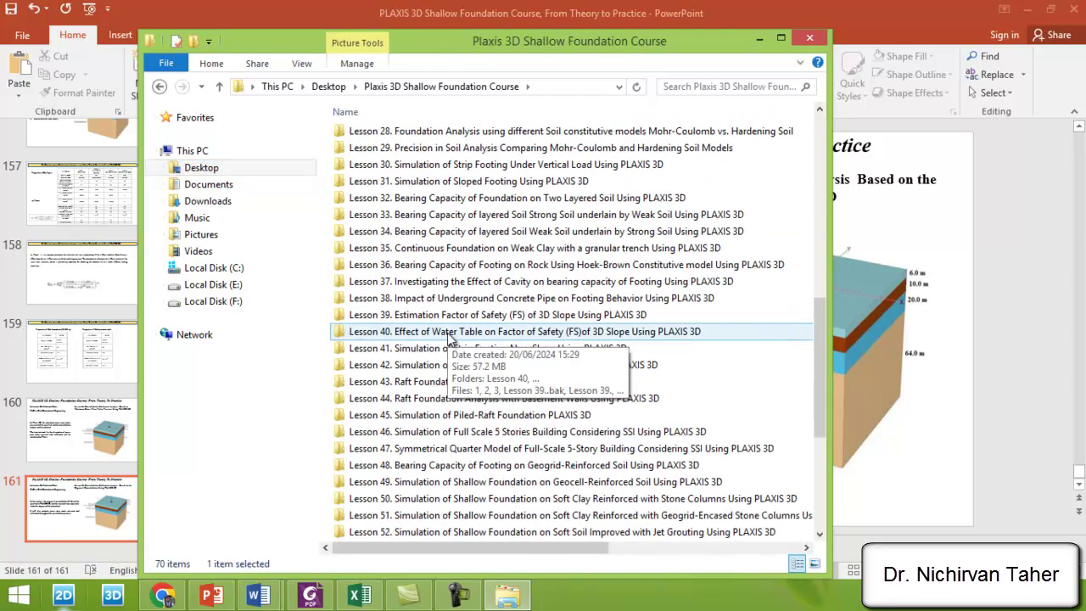
double_click(424, 281)
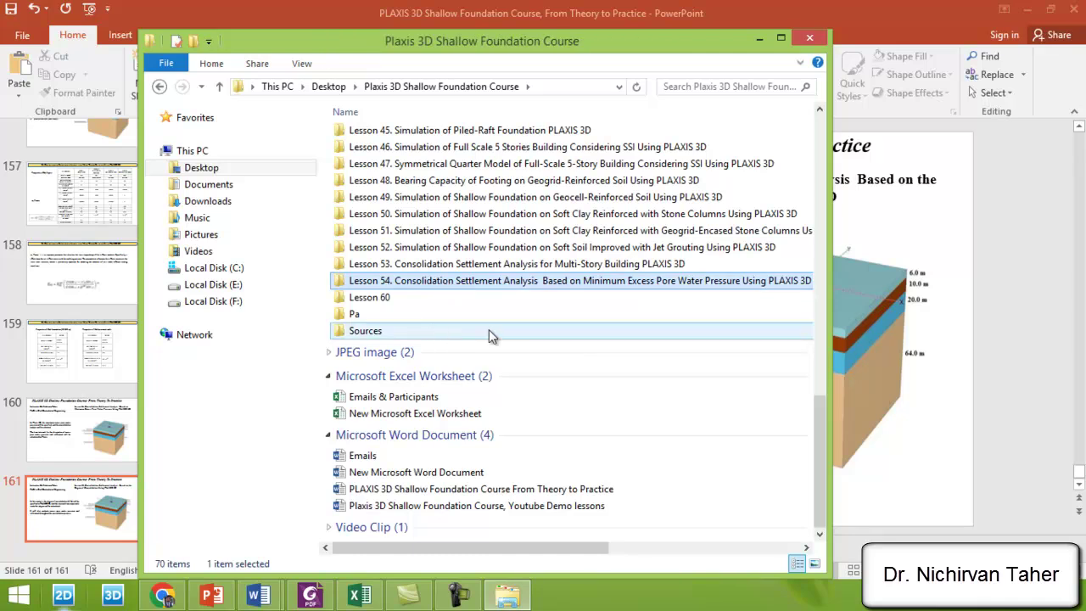
click(444, 192)
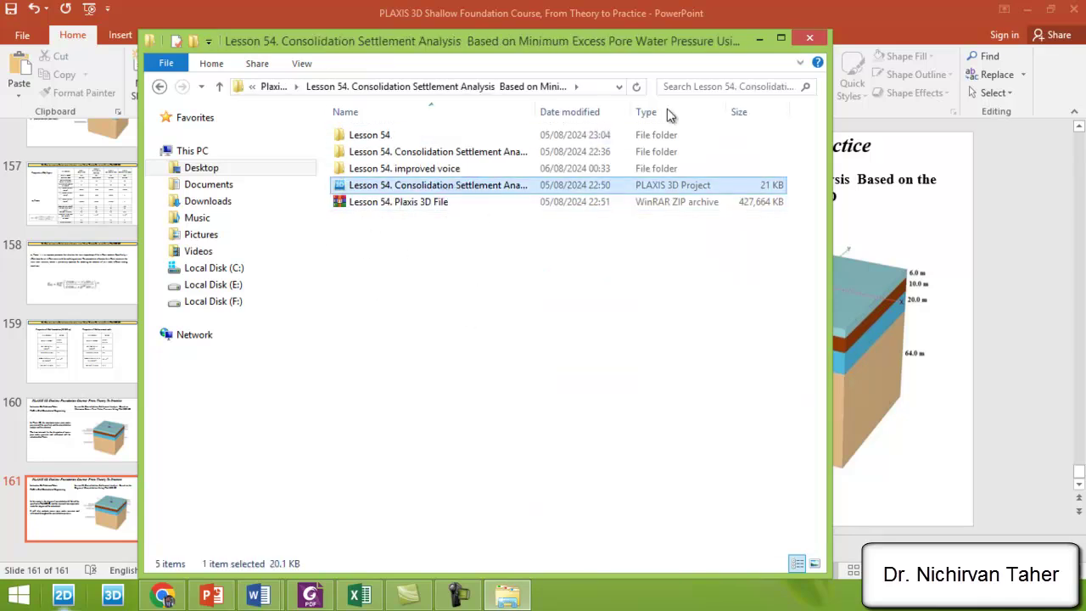
Minimize the file browser and copy the full Lesson 55 title text from the PowerPoint slide.
click(760, 42)
click(765, 196)
click(841, 197)
key(ctrl+a)
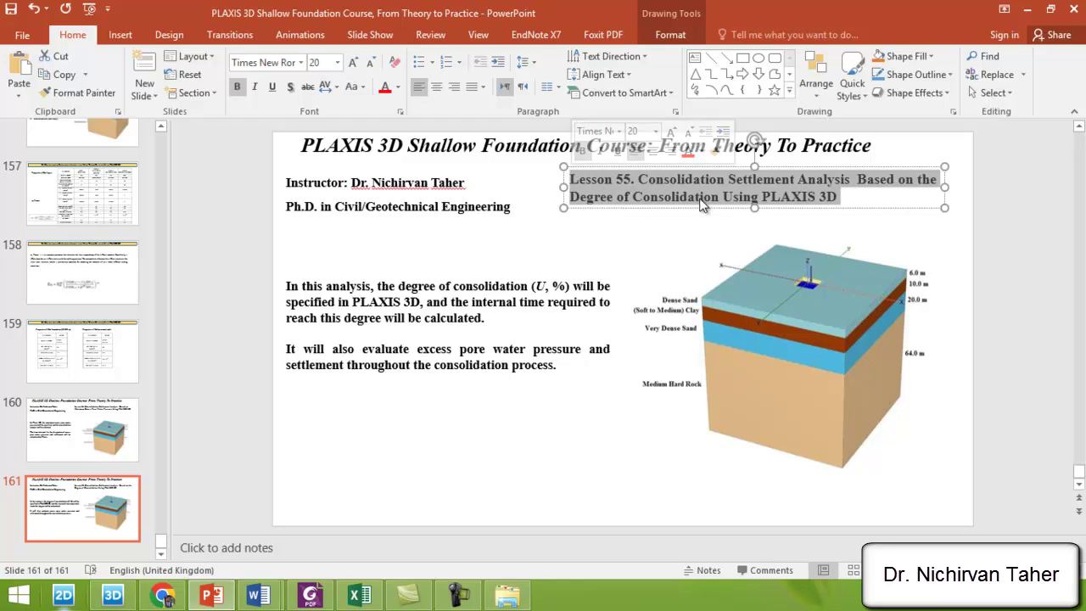
right_click(711, 181)
click(748, 209)
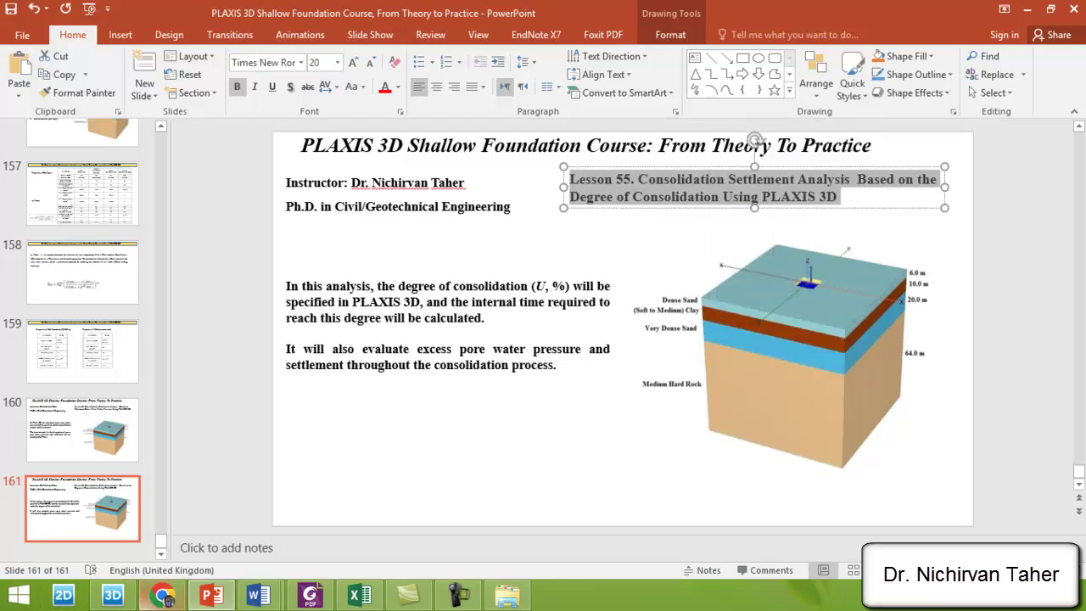
In PLAXIS 3D's save-as dialog, create the folder "Lesson 55. Consolidation Settlement Analysis Based on the Degree of Consolidation Using PLAXIS 3D" in the course folder.
click(113, 595)
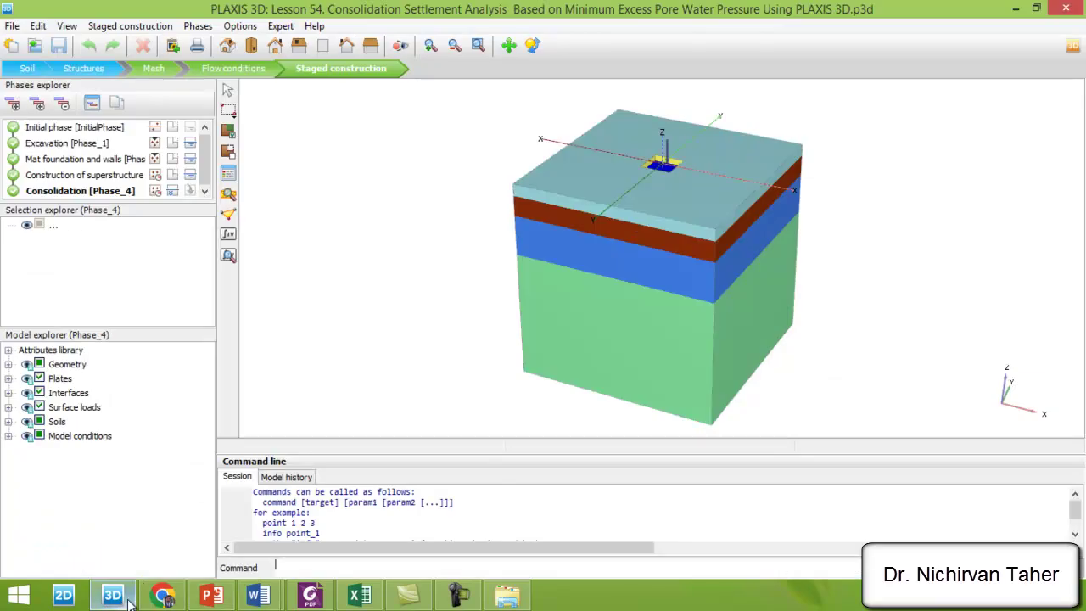
click(13, 26)
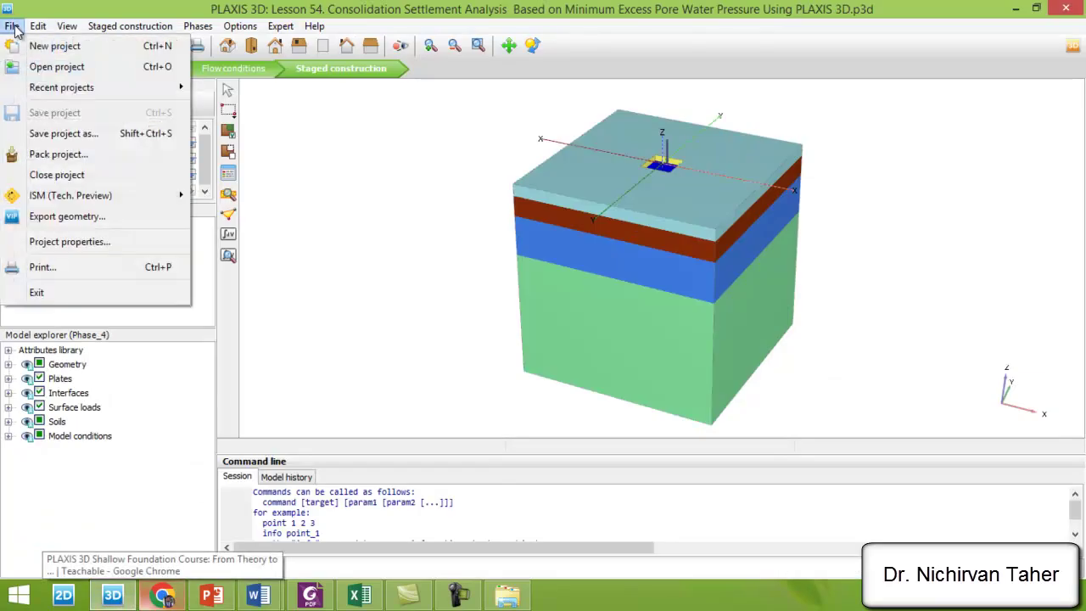
click(63, 133)
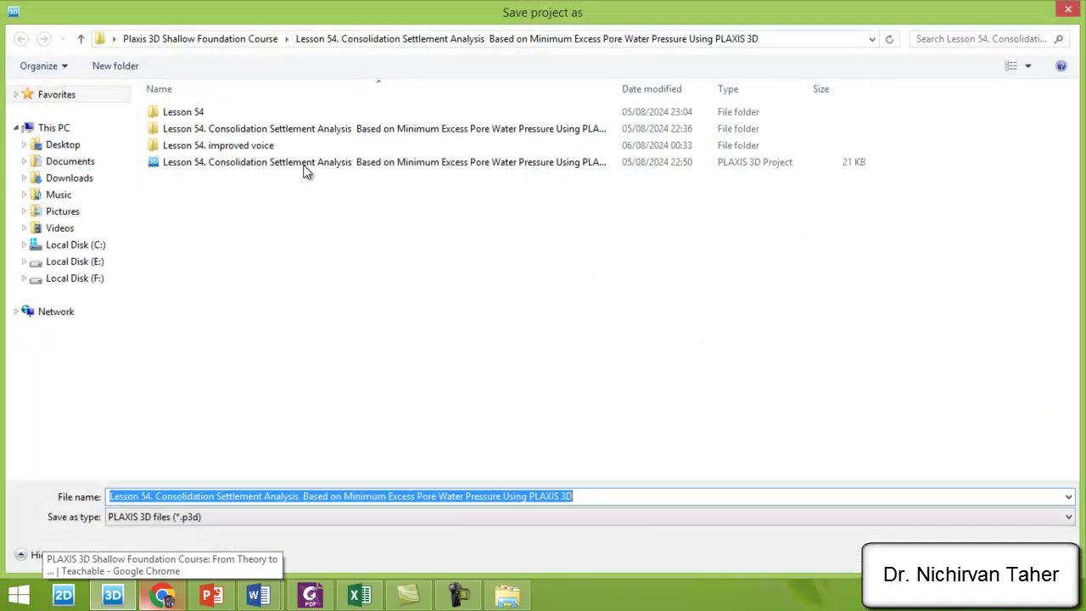
click(81, 40)
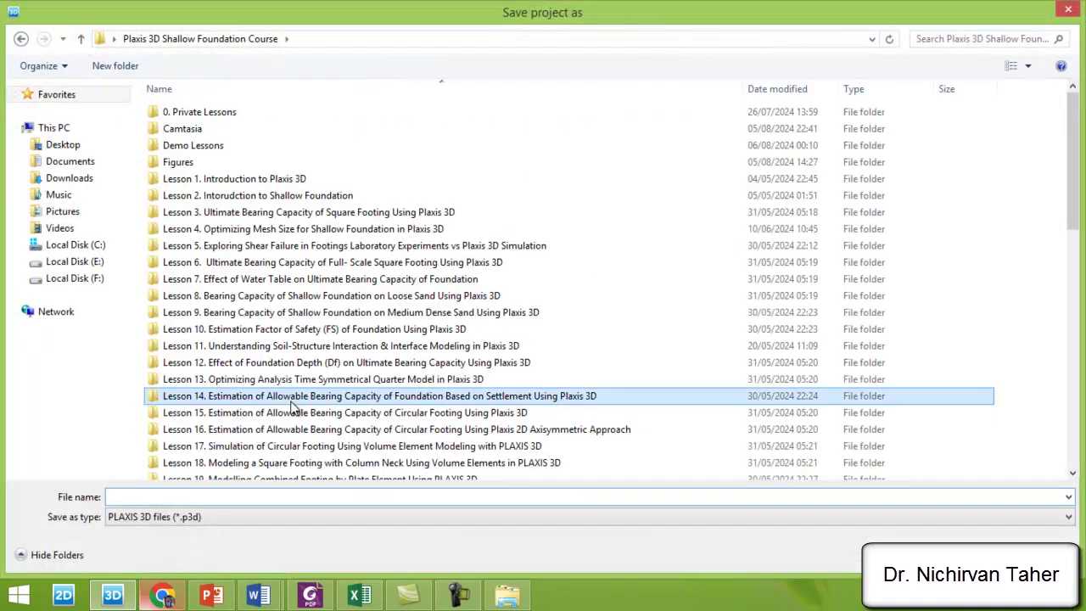
scroll(297, 365, down, 10)
scroll(256, 379, down, 3)
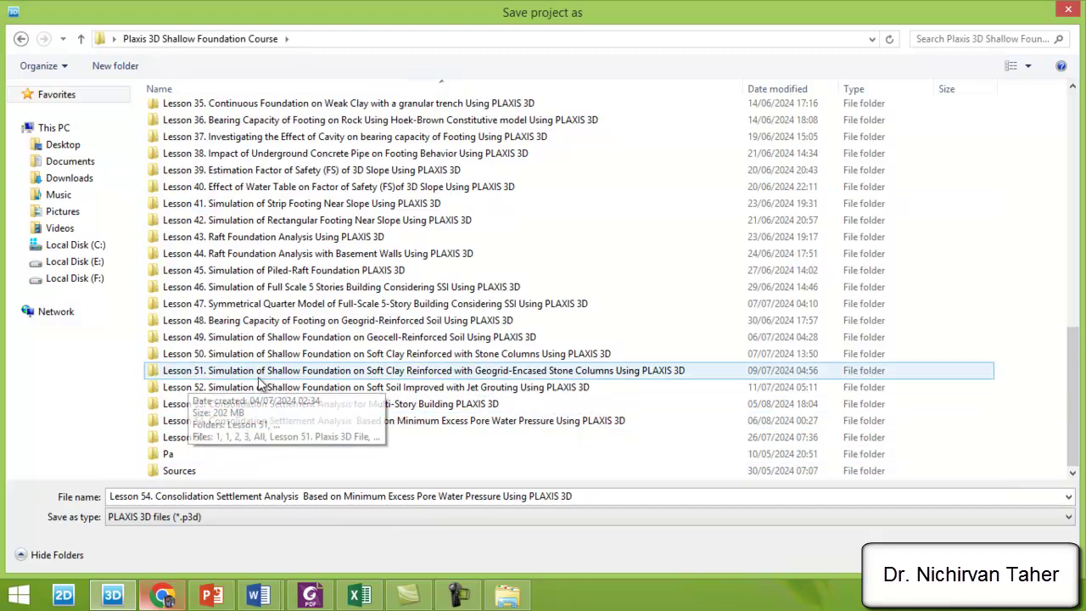
click(125, 67)
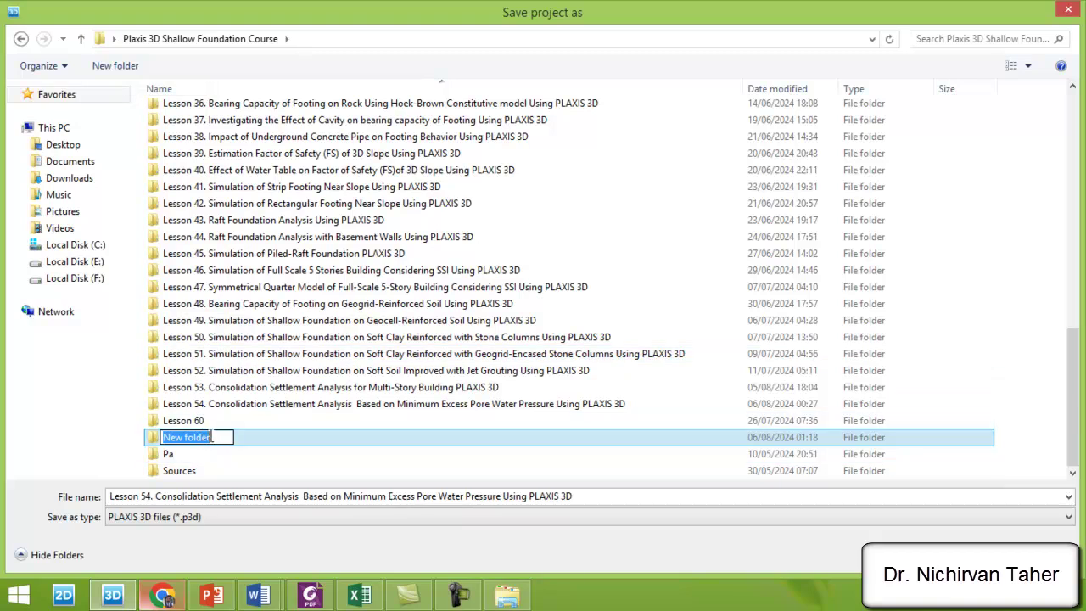
click(272, 285)
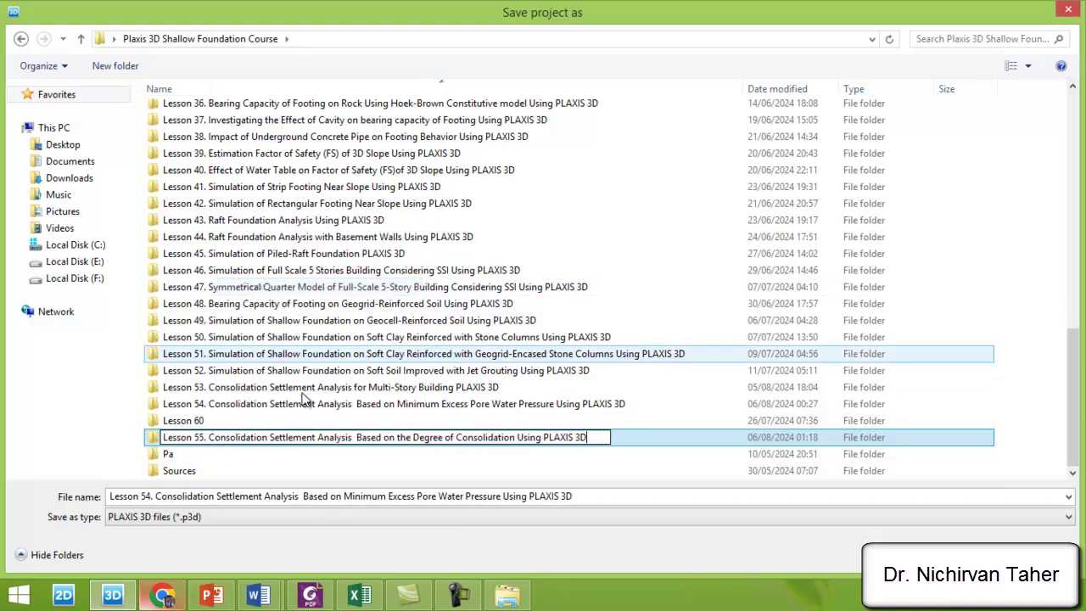
key(Return)
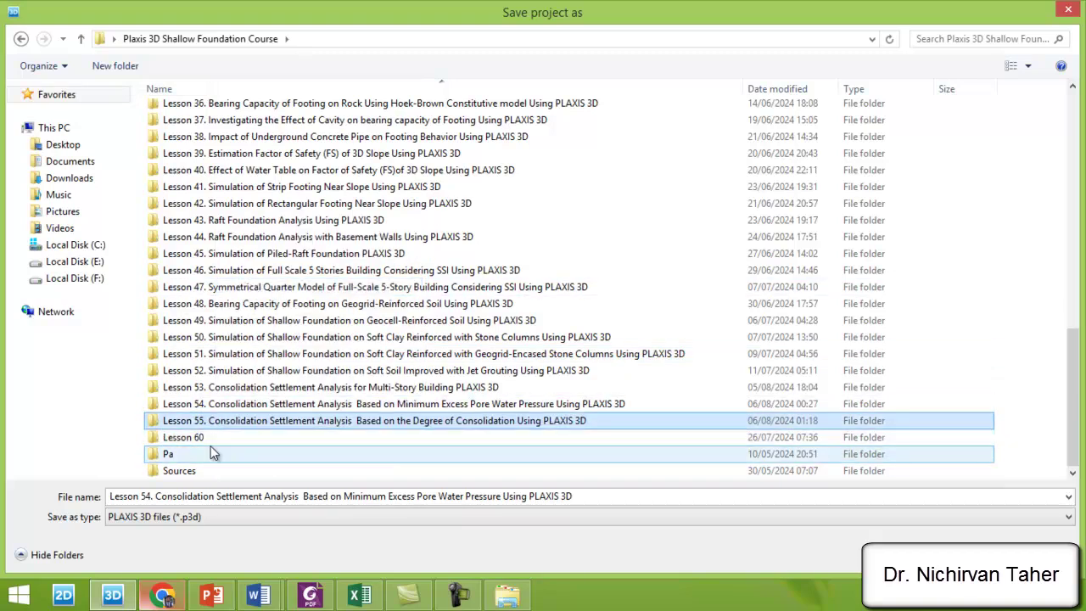
Save the project inside the new folder as "Lesson 55. Consolidation Settlement Analysis Based on the Degree of Consolidation Using PLAXIS 3D".
double_click(233, 421)
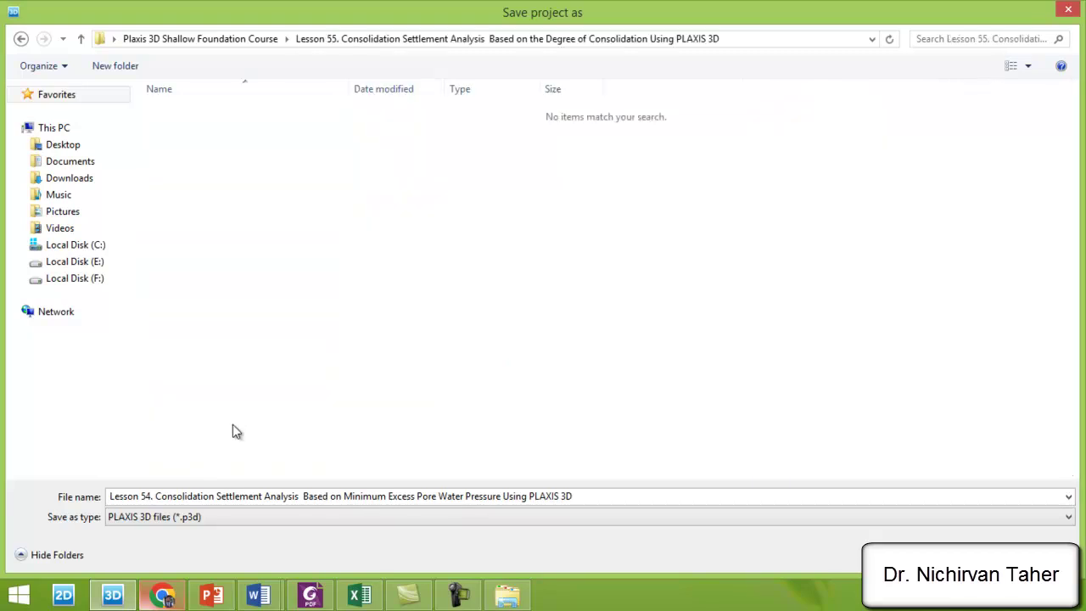
triple_click(567, 497)
right_click(582, 496)
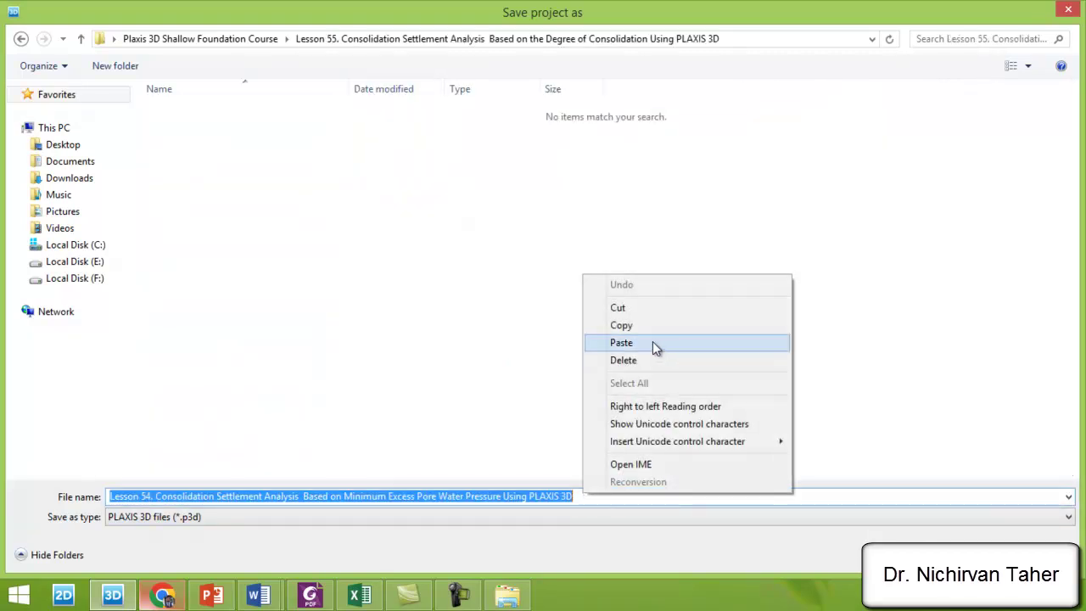
click(652, 342)
click(950, 543)
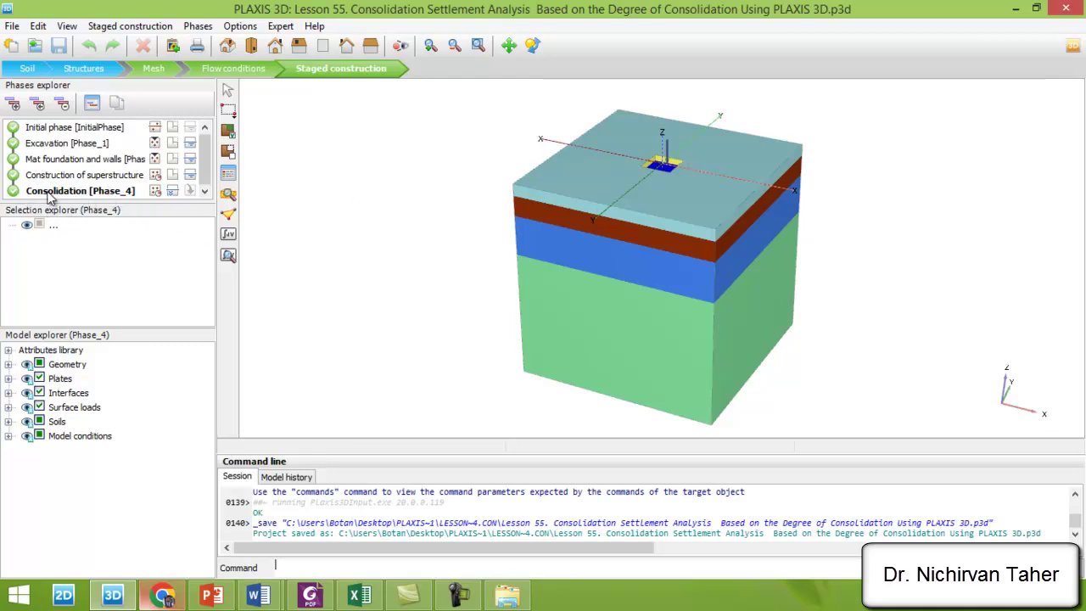
Mark the Consolidation phase for calculation and open its phase settings.
click(17, 195)
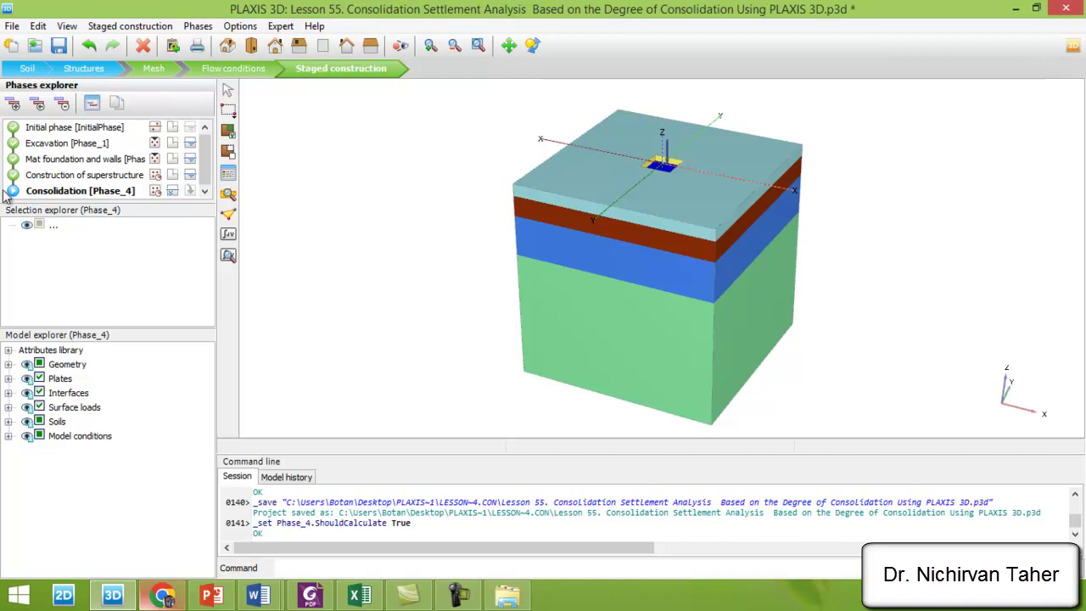
click(93, 105)
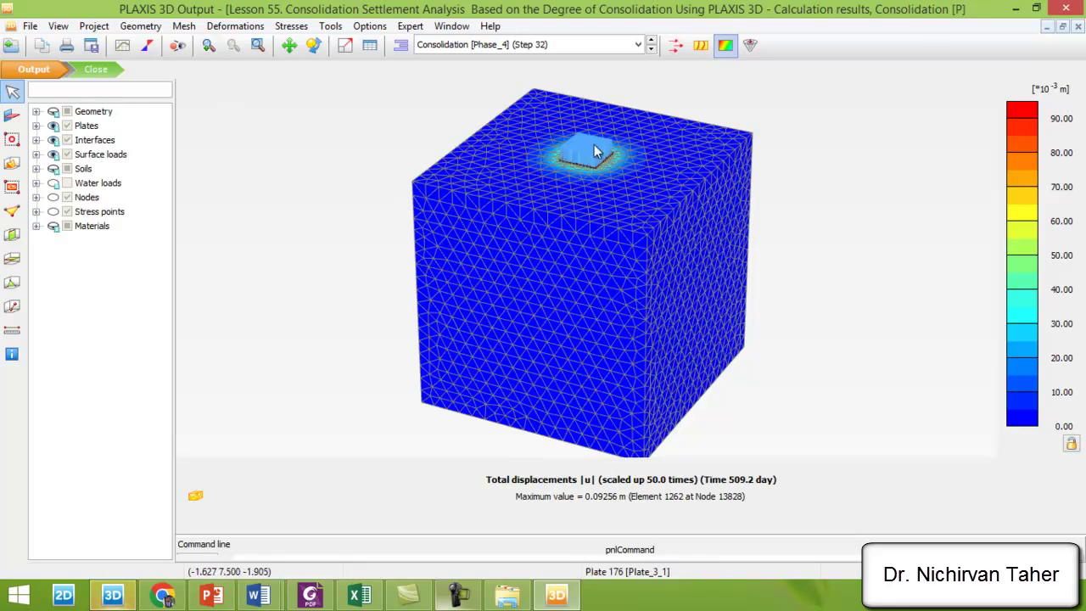
Check the existing charts in the results, and examine the Consolidation phase's reached values in the phase settings.
click(125, 46)
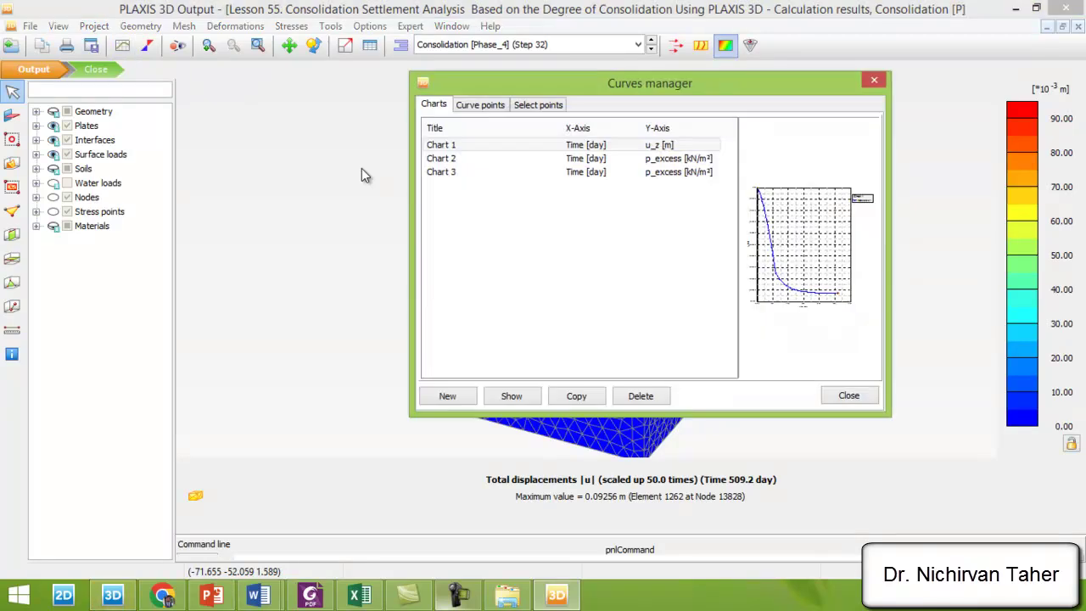
click(874, 80)
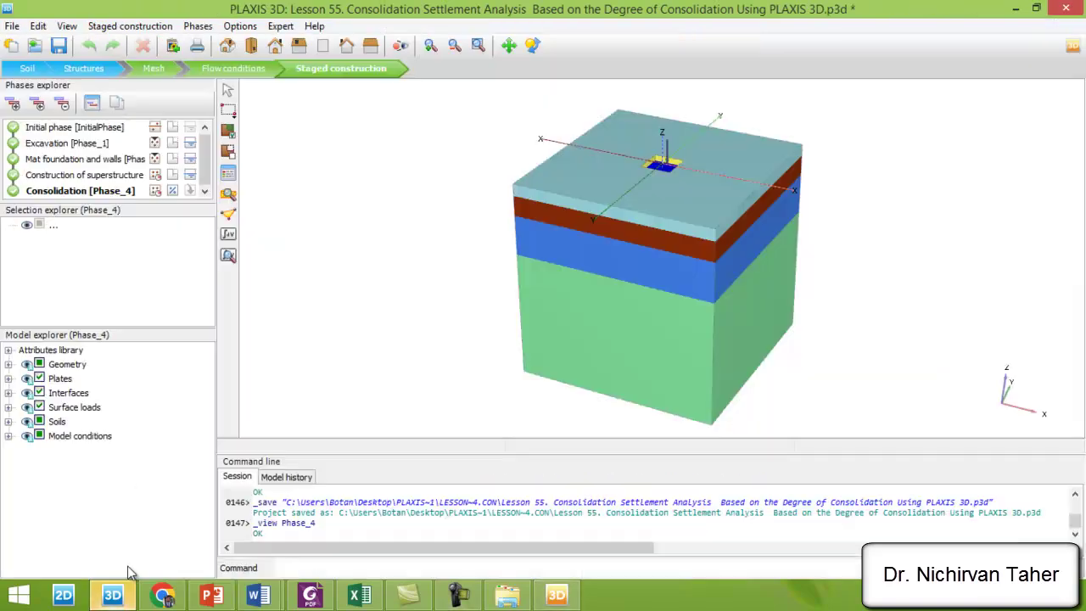
click(113, 594)
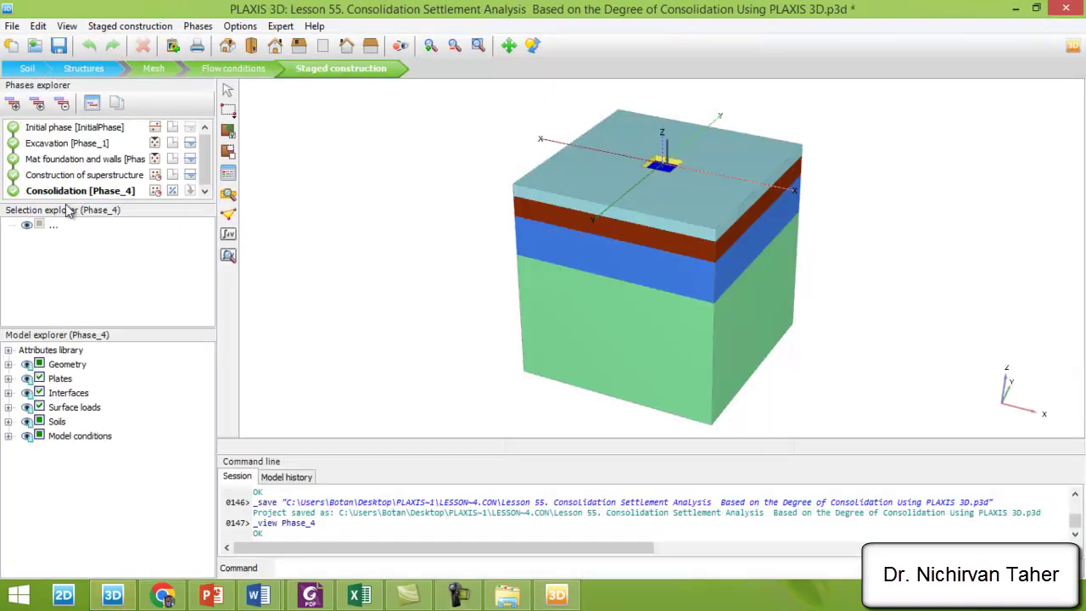
click(92, 103)
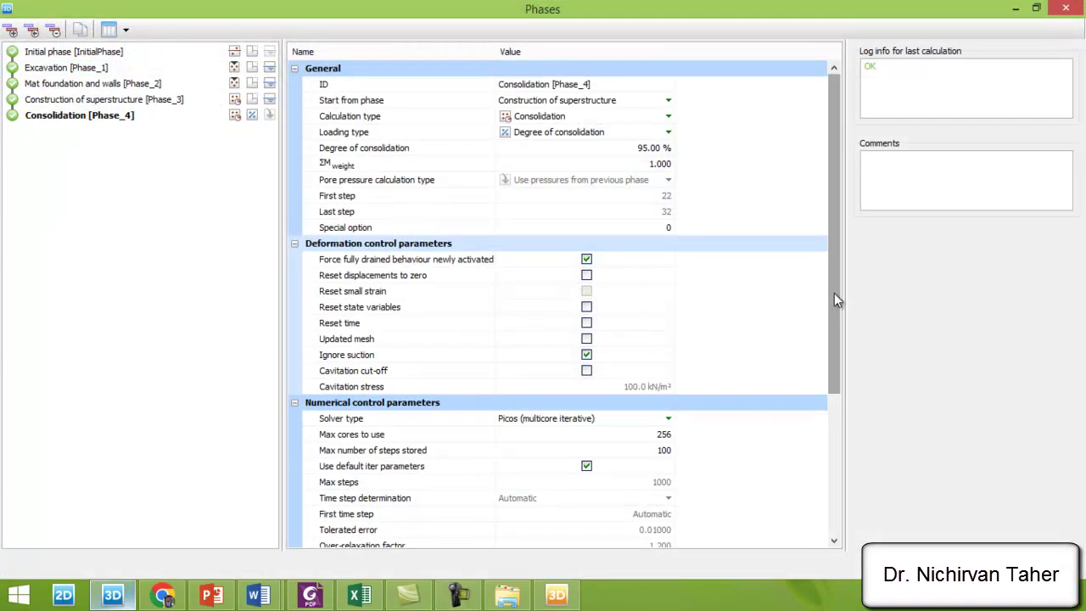
drag(834, 293, 829, 471)
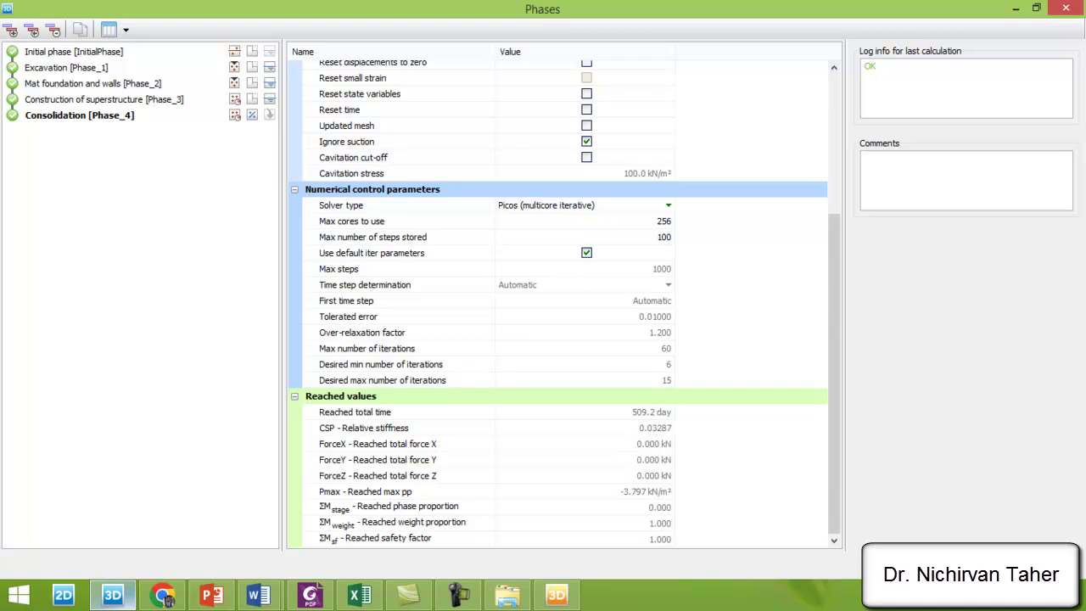
key(Escape)
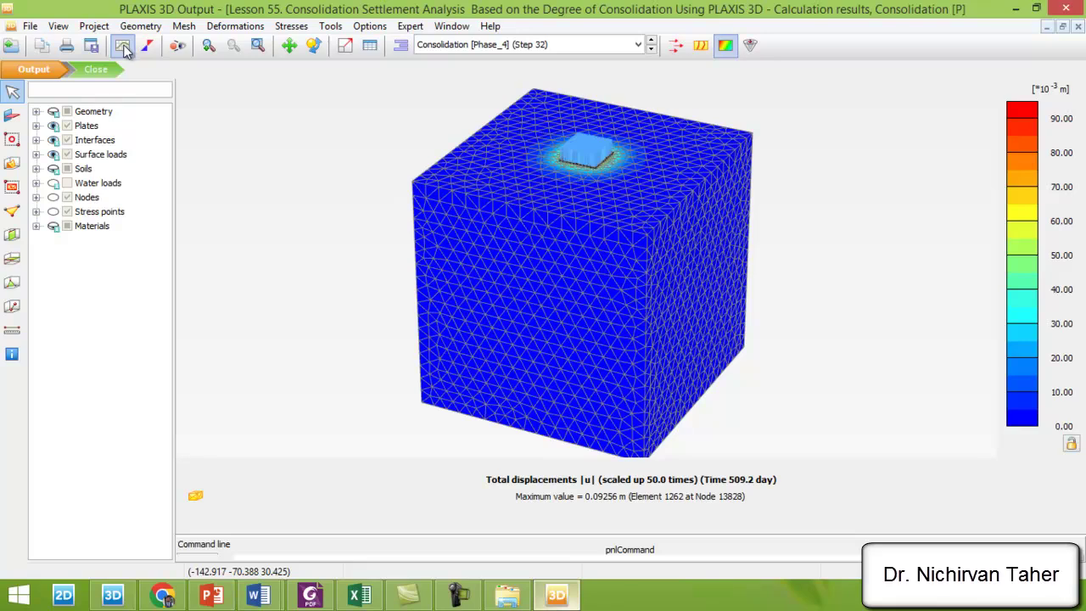
Create a new chart of time against total displacement u_z at Node 13213 (0.361; 0.016; -3.000) and inspect its curve points.
click(123, 46)
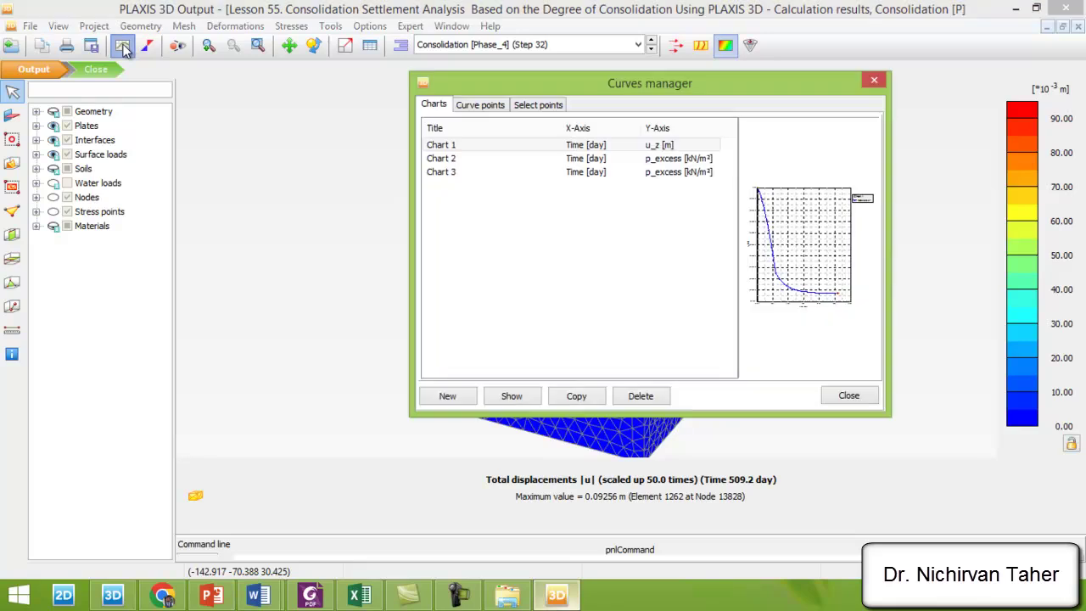
click(447, 396)
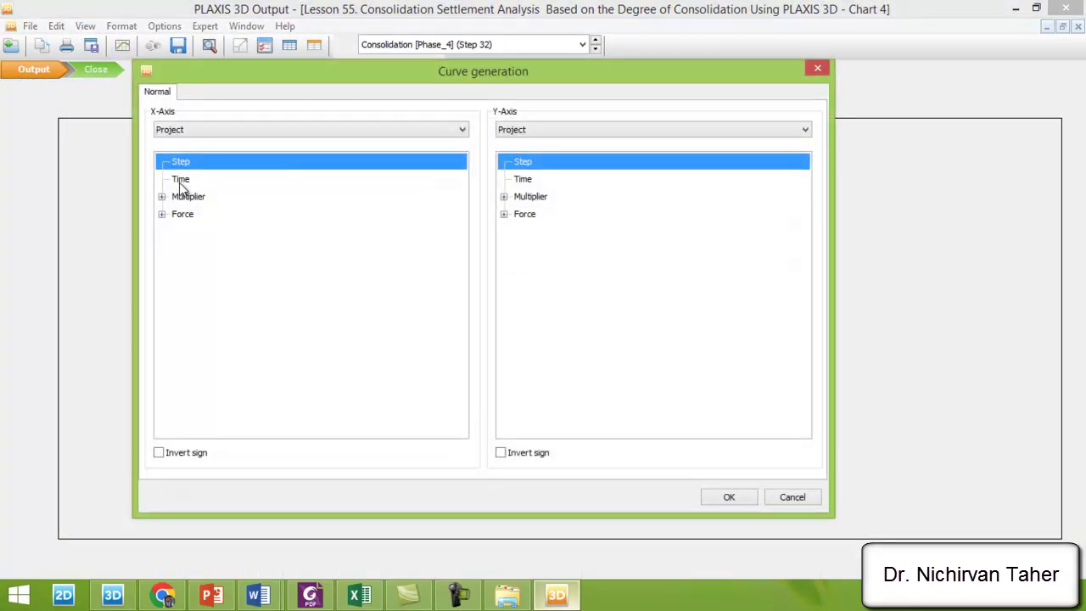
click(181, 181)
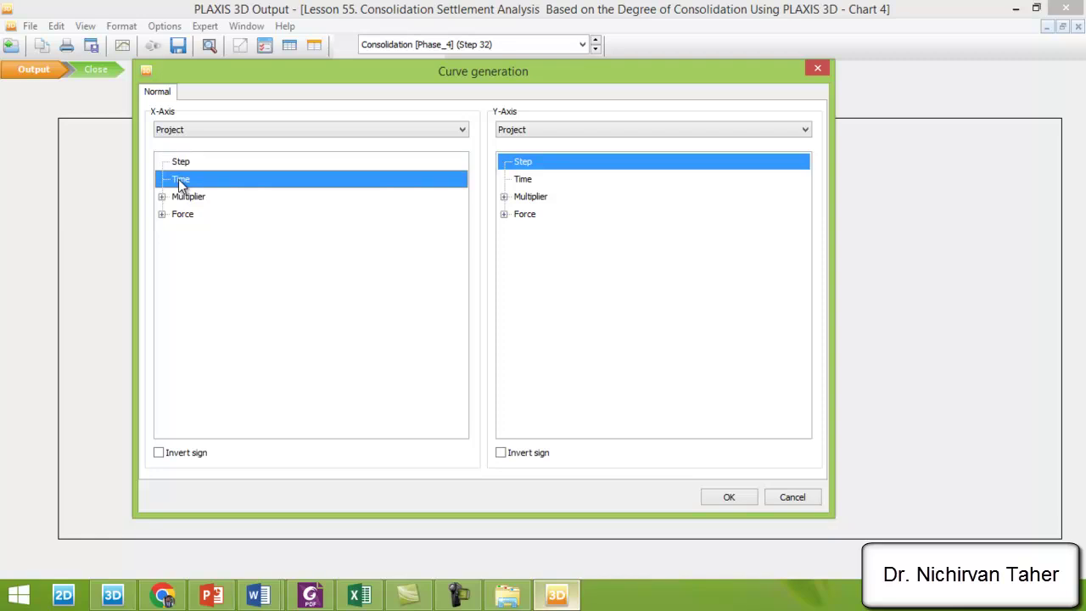
click(576, 127)
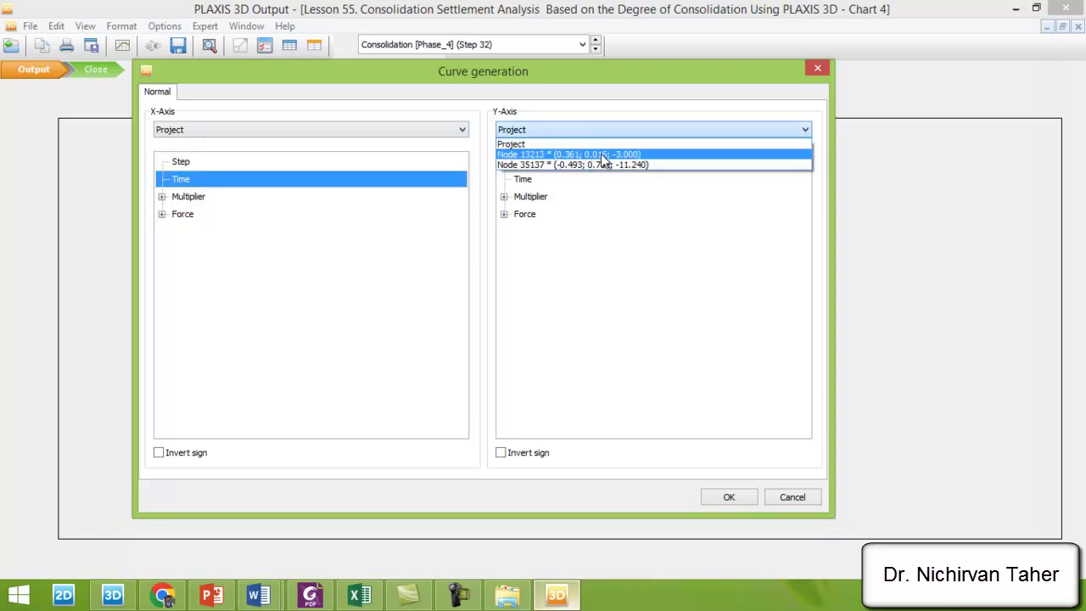
click(638, 155)
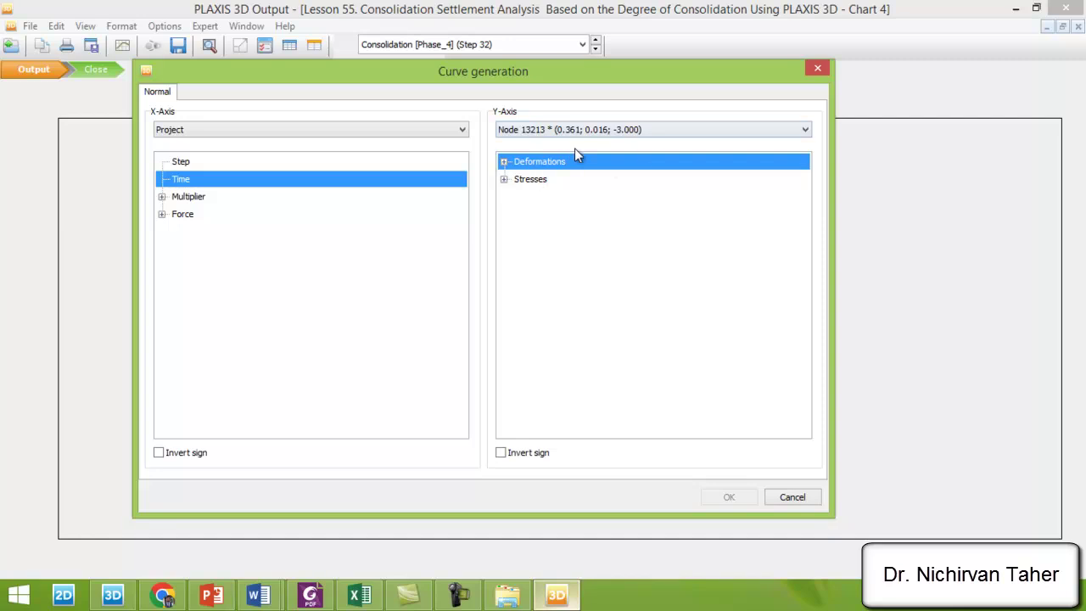
click(504, 162)
click(518, 196)
click(548, 268)
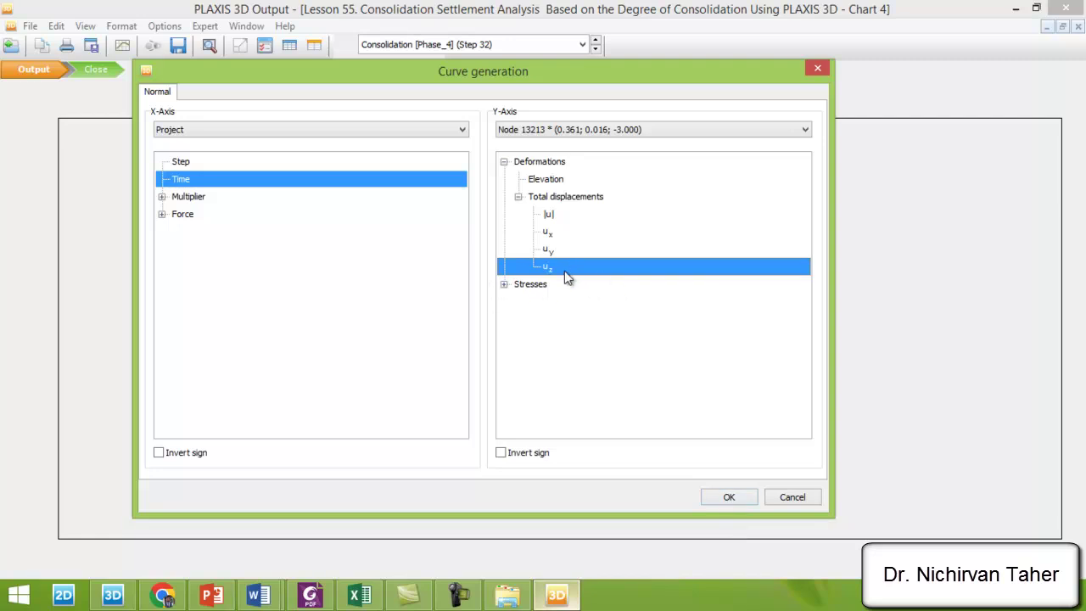
click(720, 497)
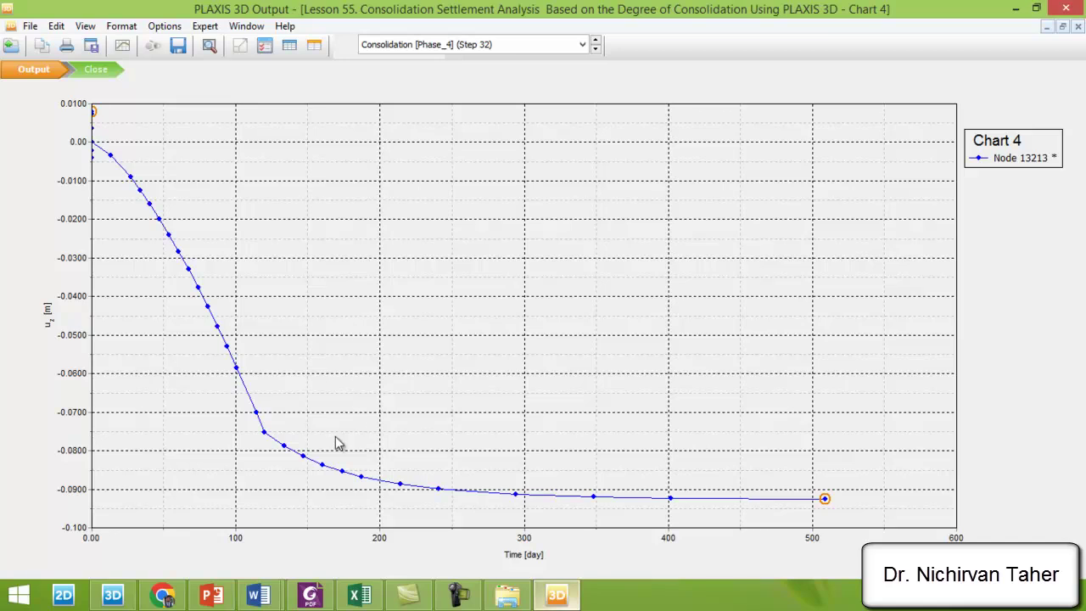
mouse_move(264, 435)
mouse_move(826, 500)
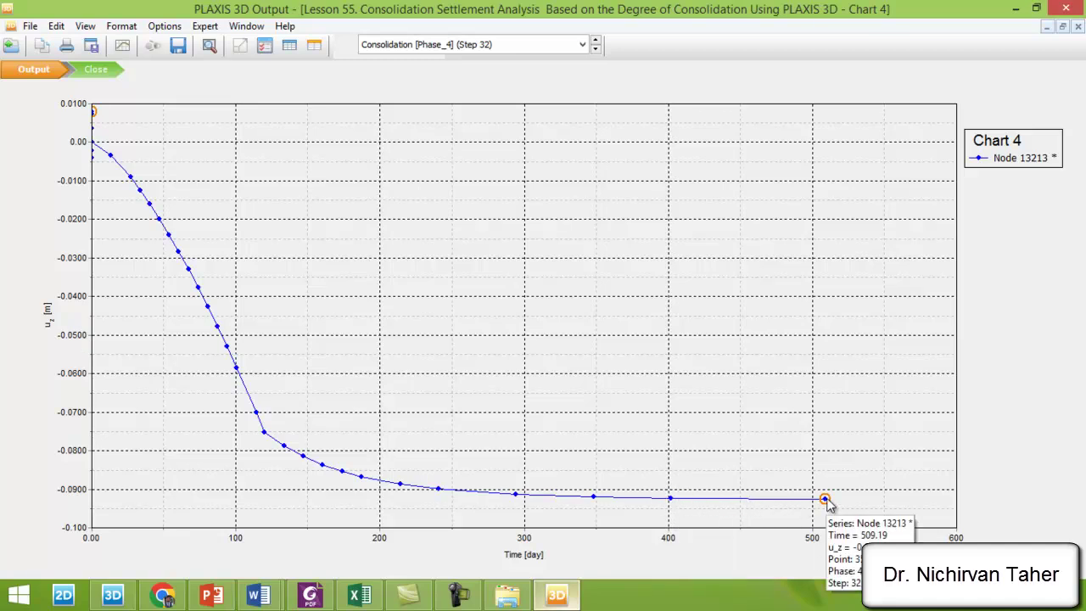
mouse_move(671, 503)
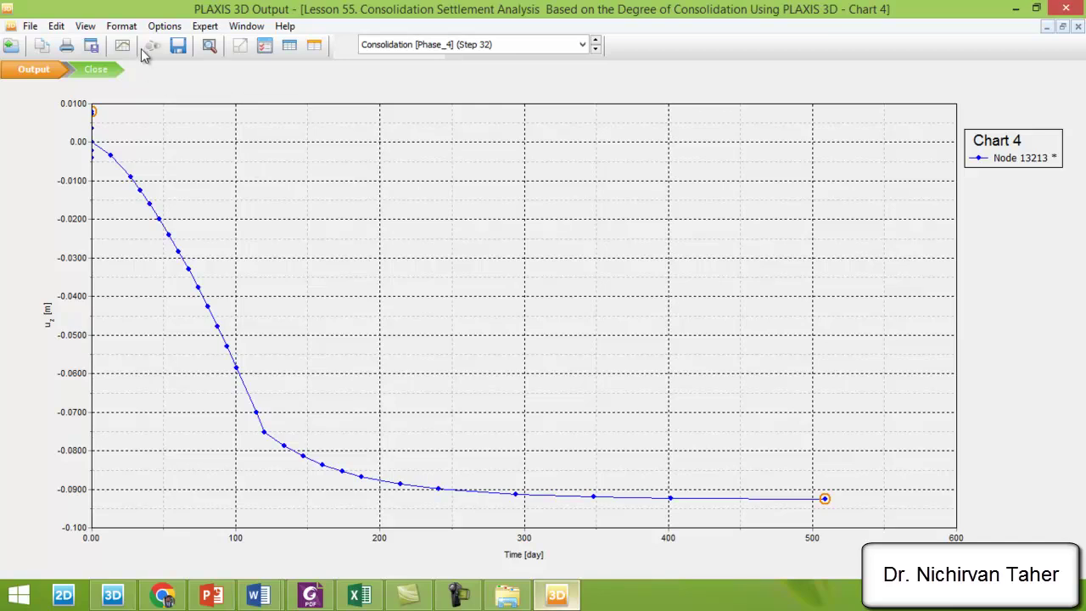
Exclude the Excavation and Mat foundation and walls phases from the Node 13213 curve in Chart 4.
right_click(548, 245)
click(589, 323)
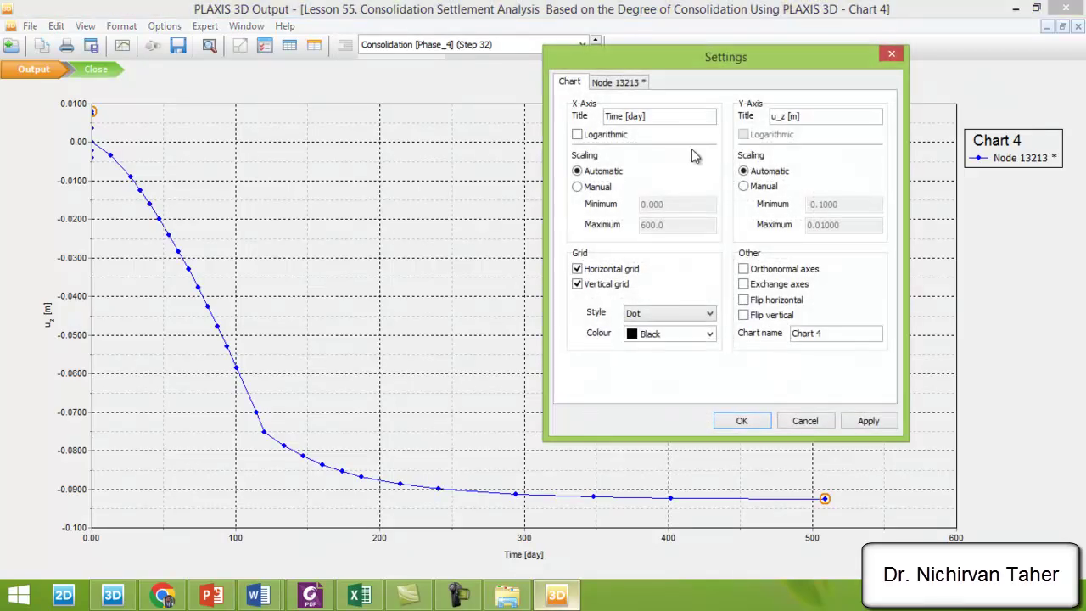
click(620, 81)
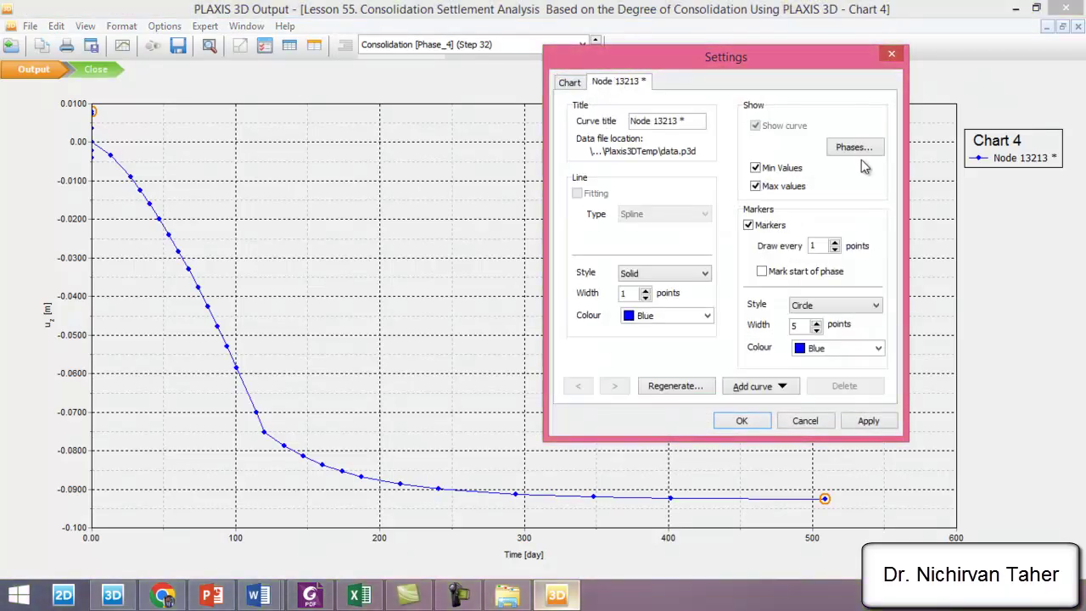
click(854, 148)
click(465, 237)
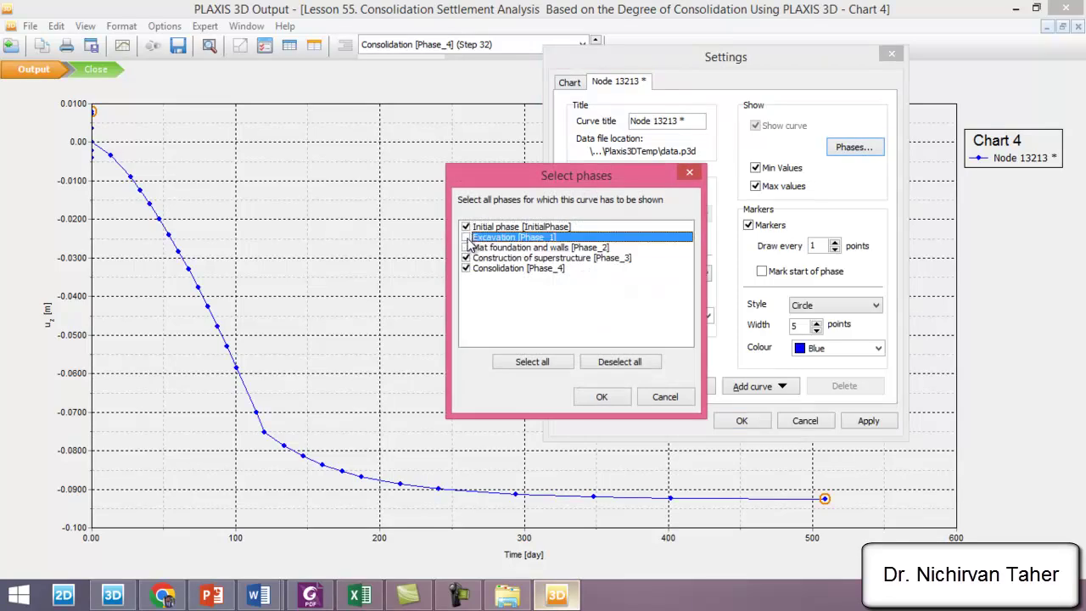
click(601, 396)
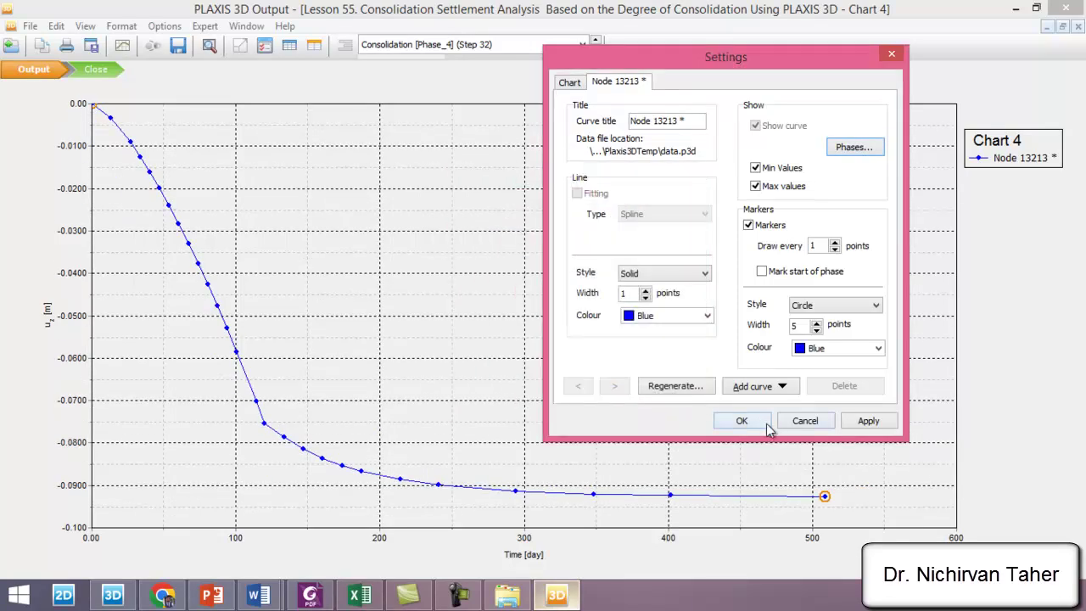
click(746, 422)
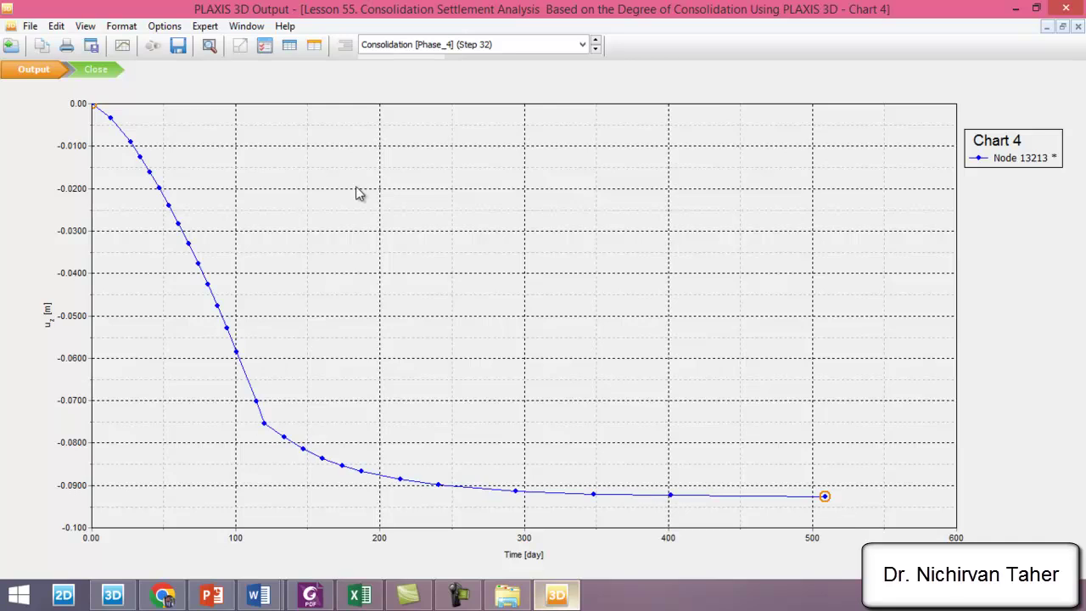
Create a new chart of time against excess pore pressure p_excess at Node 35137 (-0.493; 0.752; -11.240).
click(123, 45)
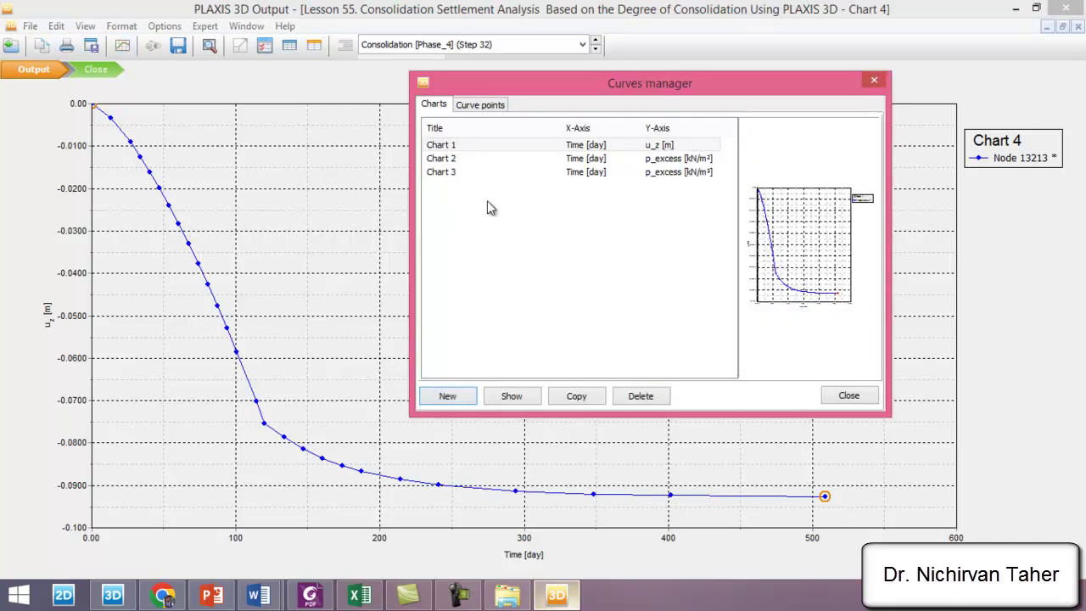
click(460, 402)
click(186, 181)
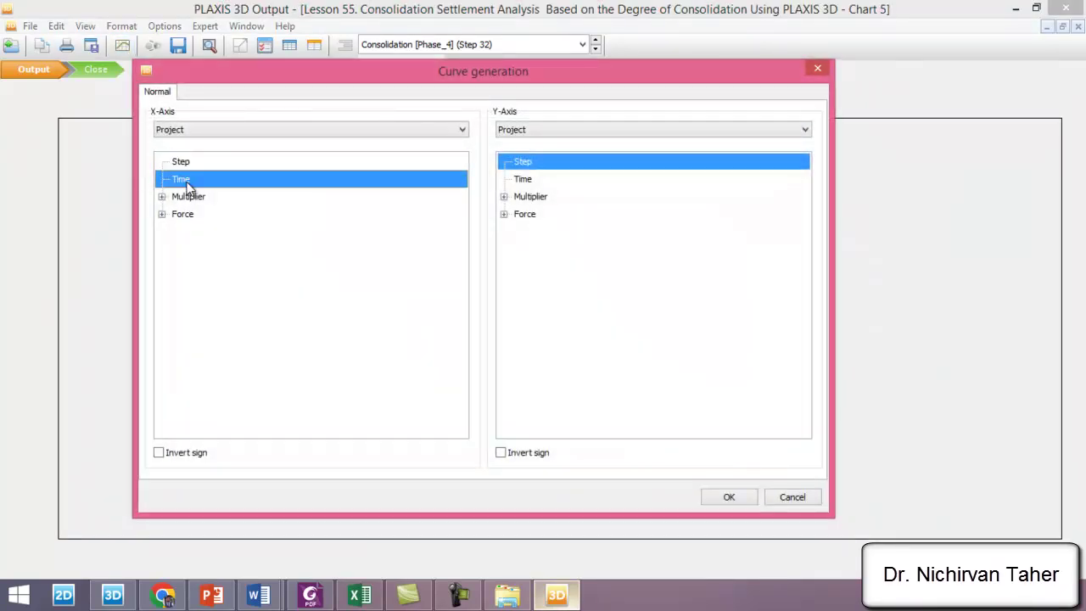
click(567, 134)
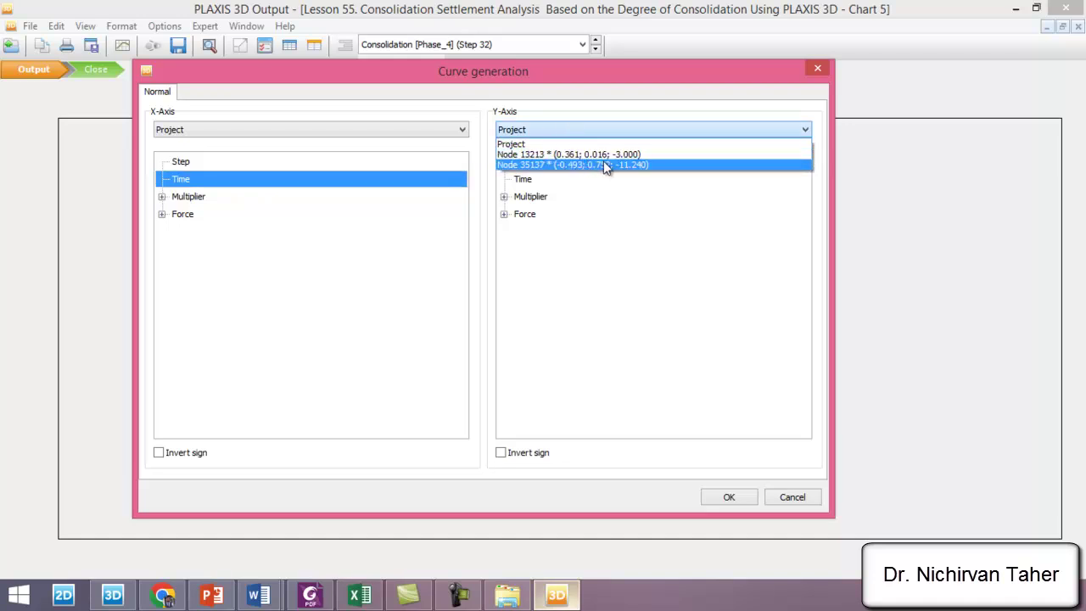
click(598, 165)
click(504, 162)
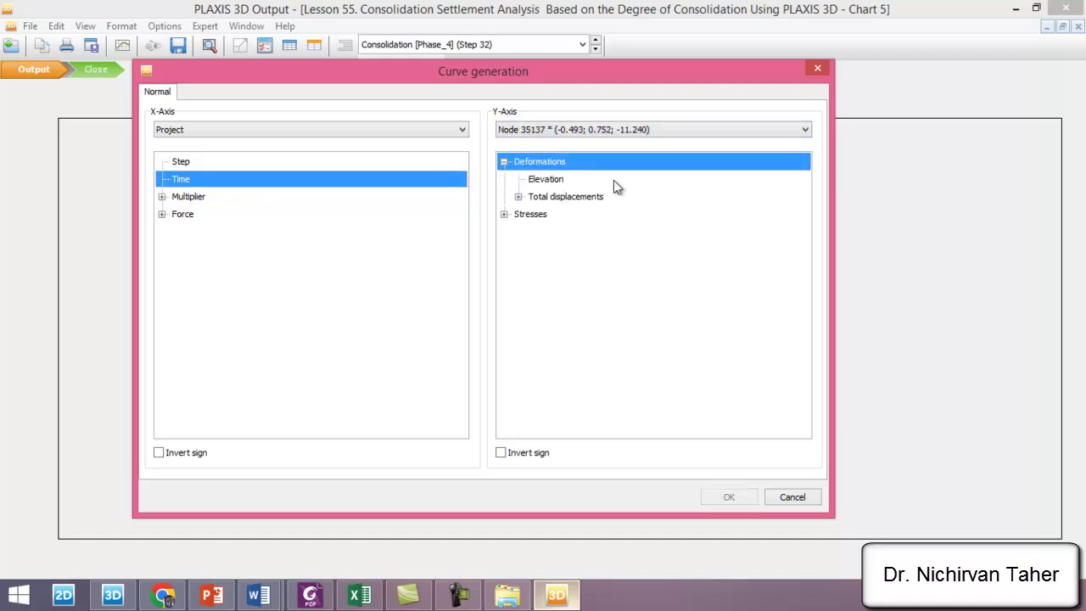
click(504, 215)
click(518, 233)
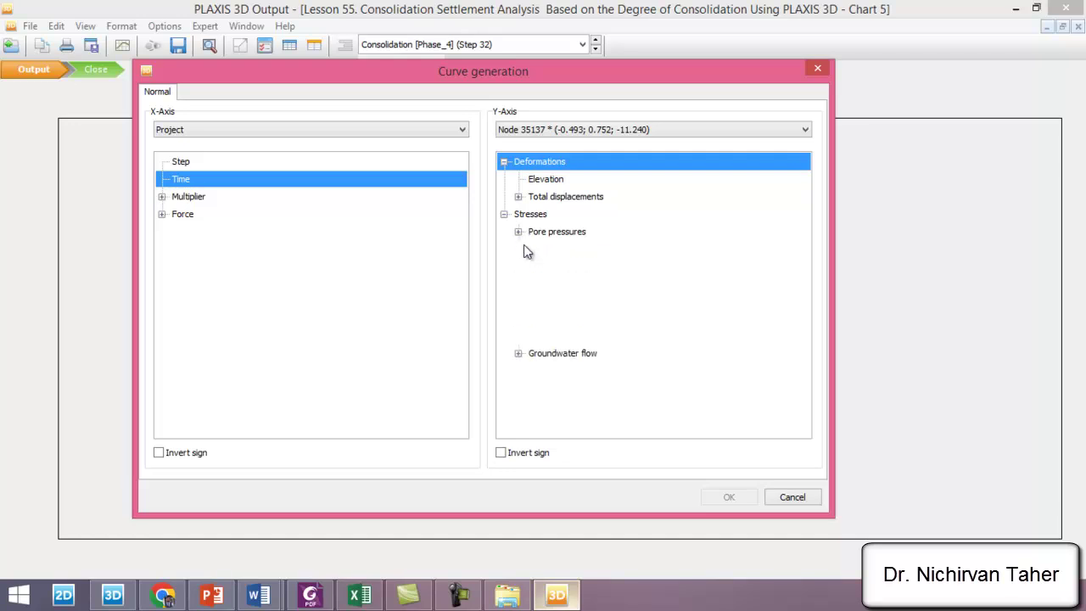
click(551, 306)
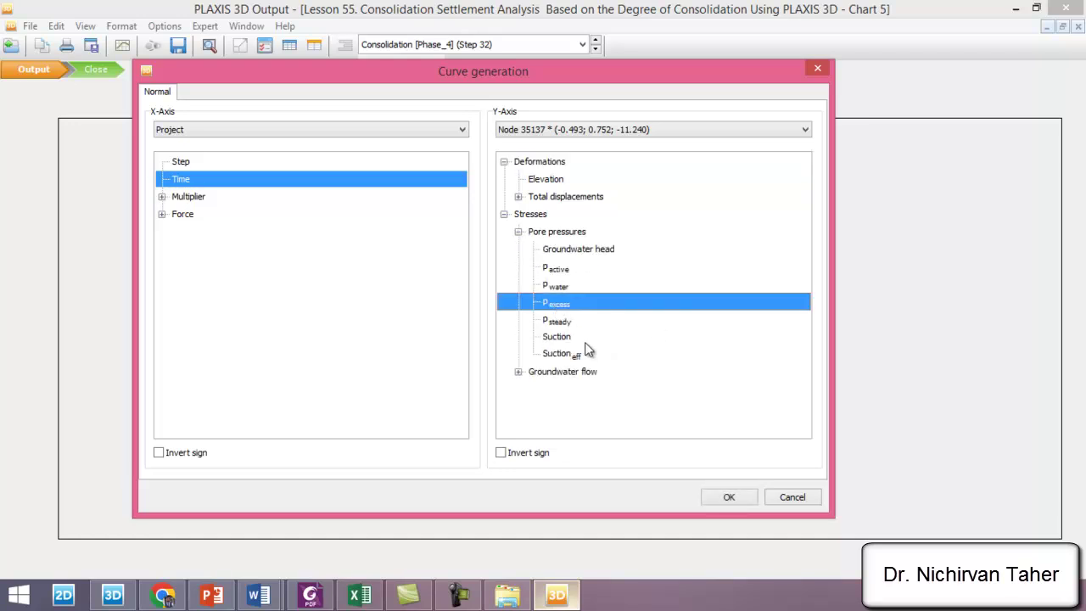
click(724, 496)
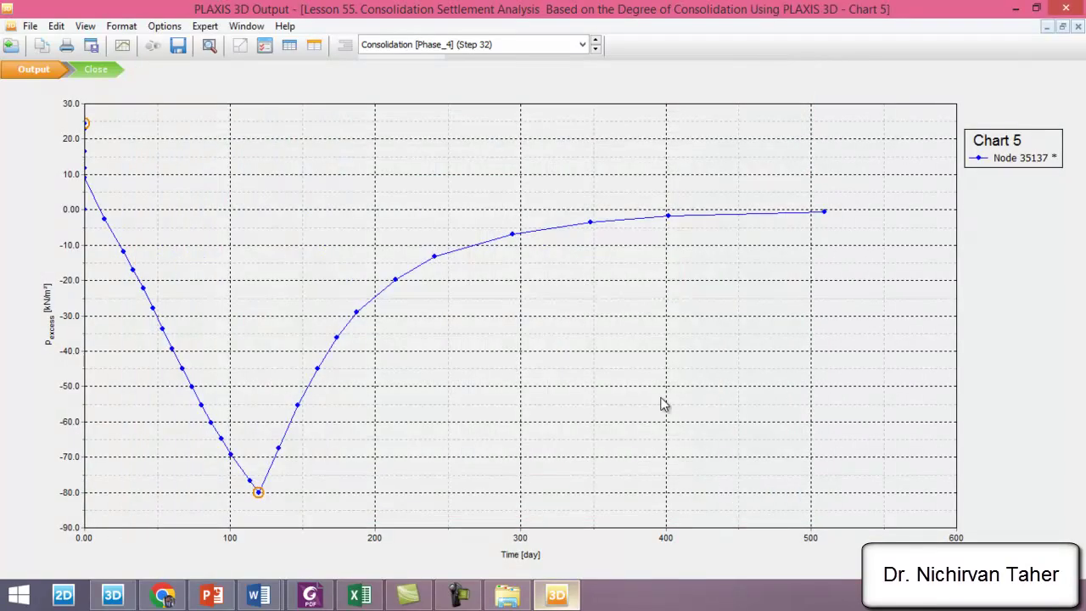
Exclude the Initial phase, Excavation, and Mat foundation and walls phases from the Node 35137 curve in Chart 5.
right_click(538, 217)
click(589, 302)
click(635, 87)
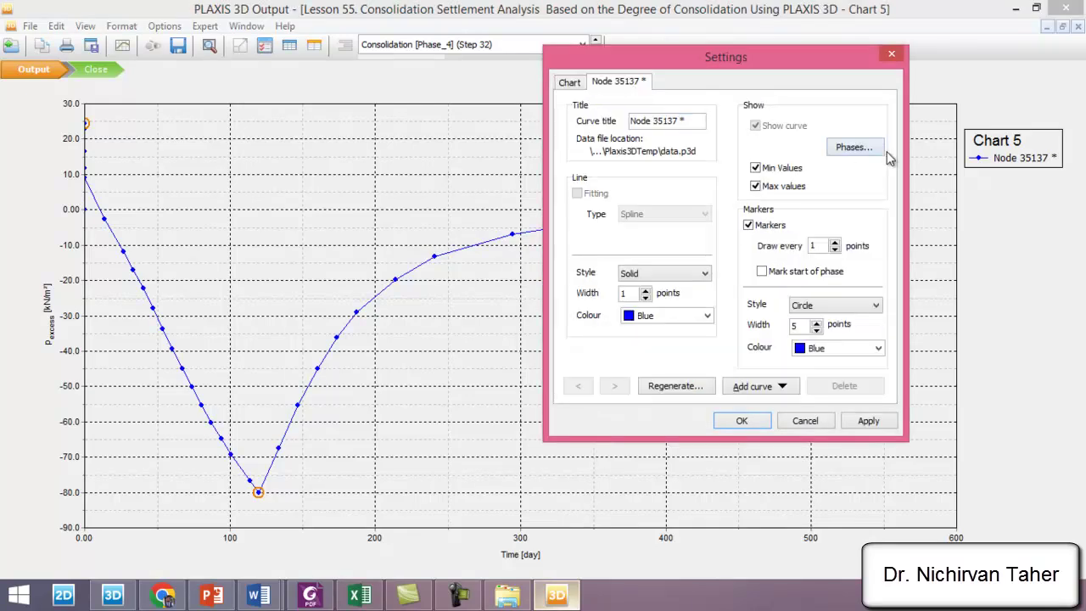
click(878, 149)
click(466, 246)
click(465, 237)
click(466, 227)
click(601, 398)
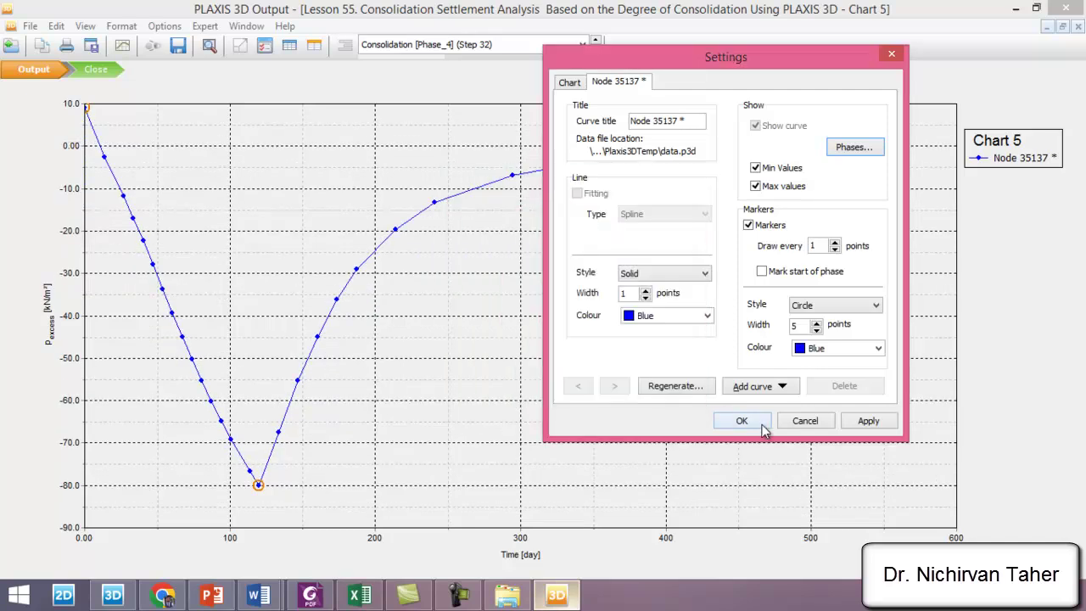
click(759, 424)
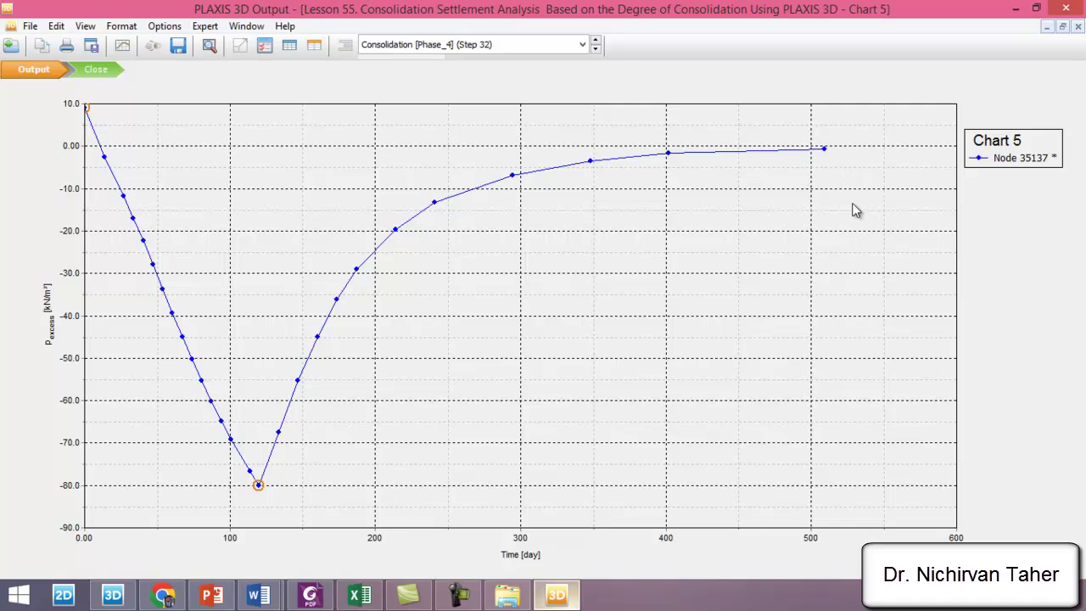
Open the table of curve points for Chart 5 and copy all its values.
mouse_move(826, 152)
click(290, 45)
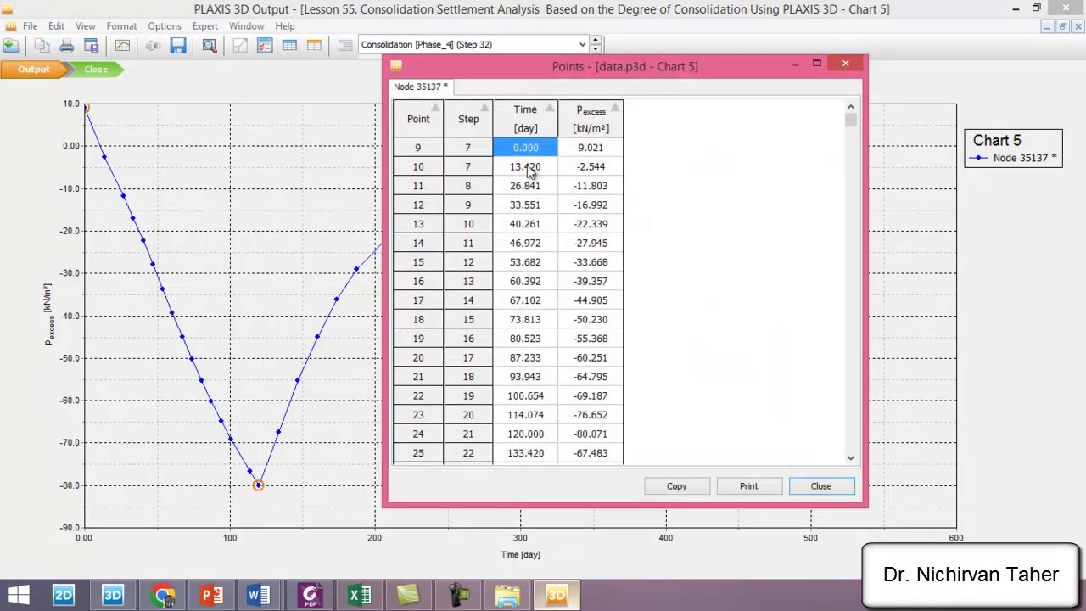
key(ctrl+a)
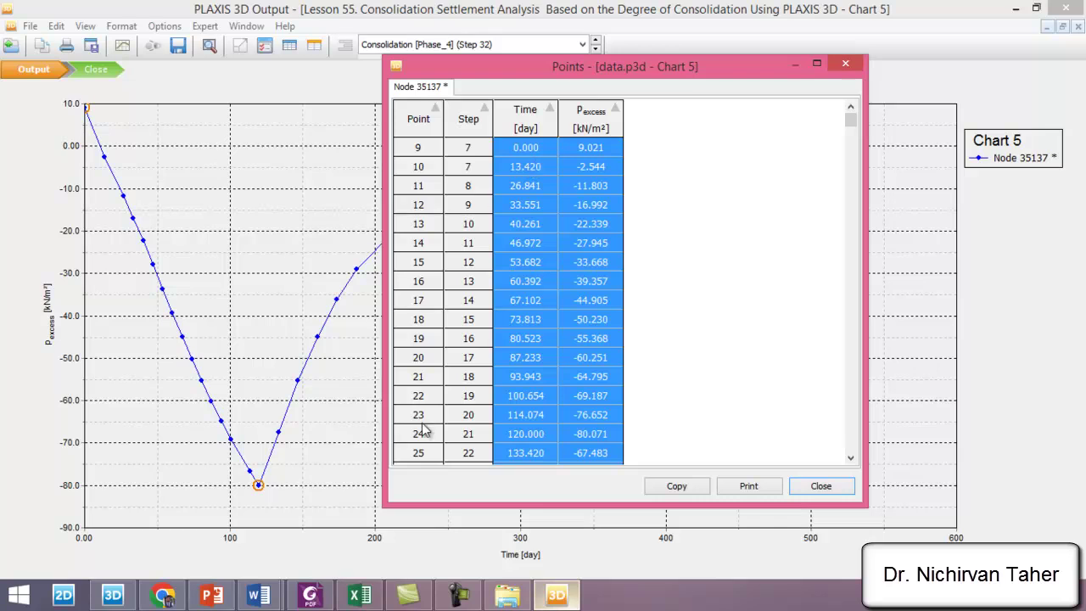
Switch to File Explorer and create an Excel worksheet named "Lesson 55." in the Lesson 55 folder of the Plaxis 3D Shallow Foundation Course.
click(507, 594)
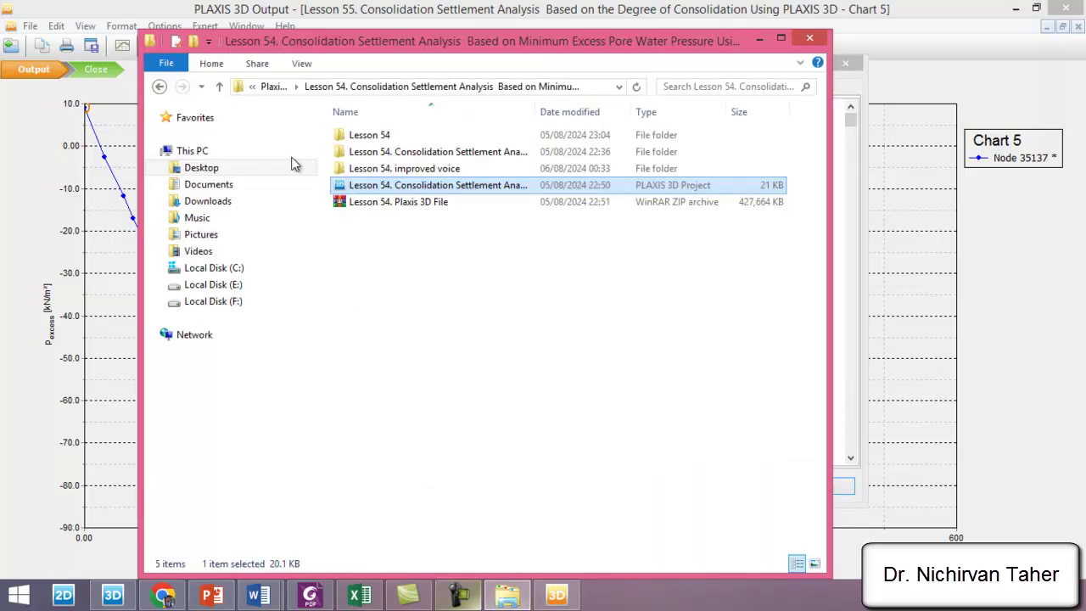
click(219, 86)
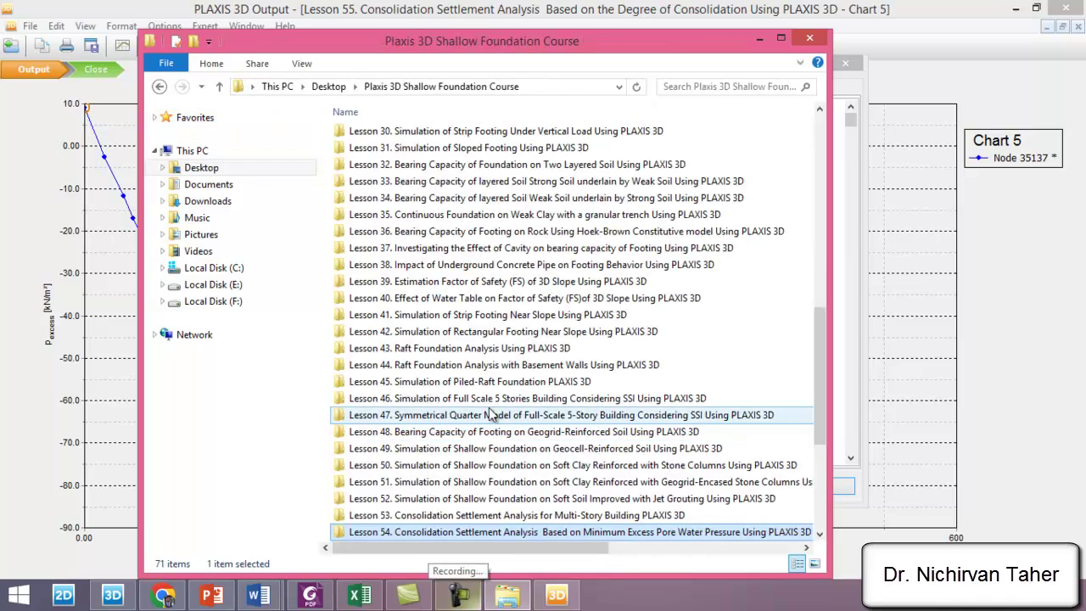
drag(822, 320, 821, 379)
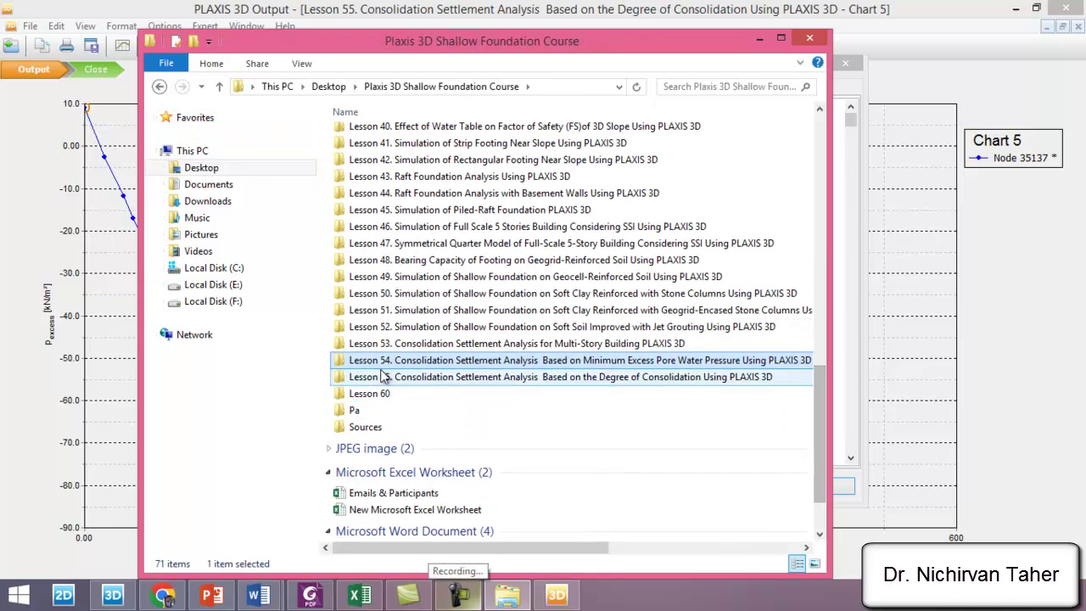
double_click(410, 380)
right_click(434, 235)
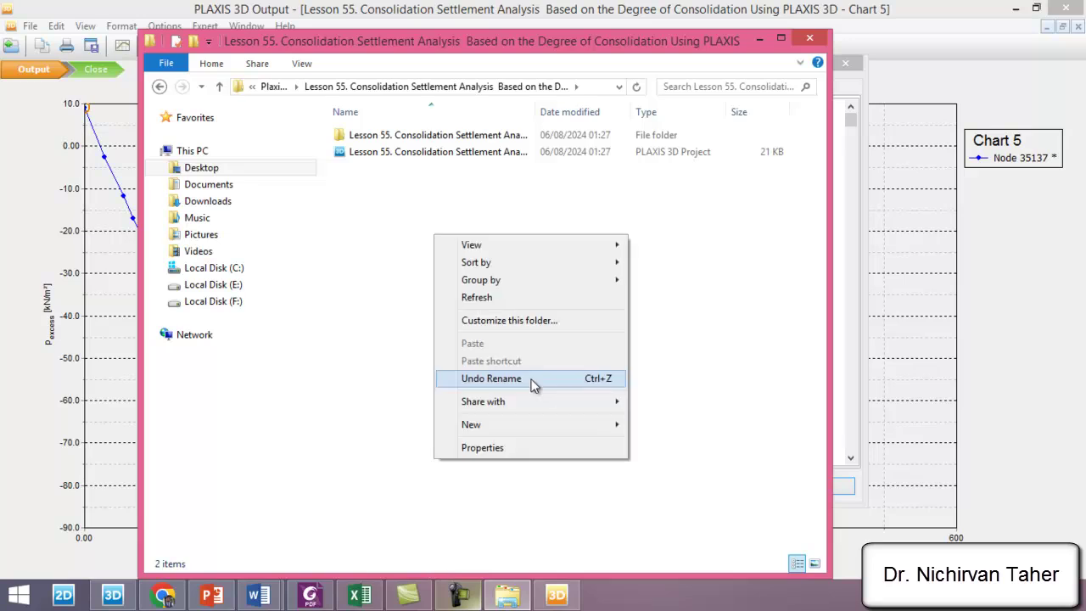
mouse_move(580, 427)
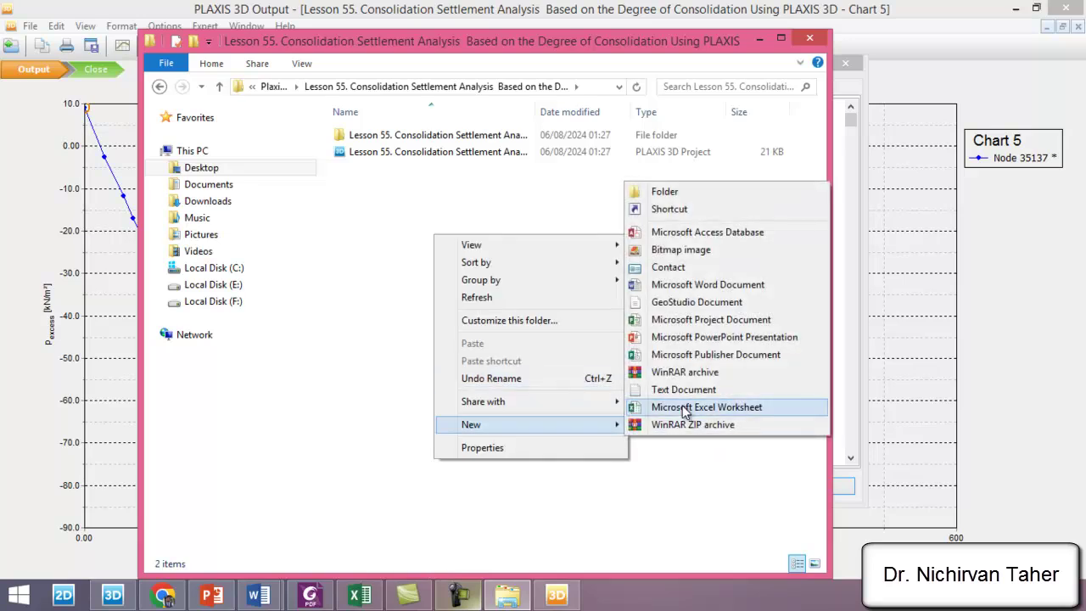
click(654, 406)
text(L)
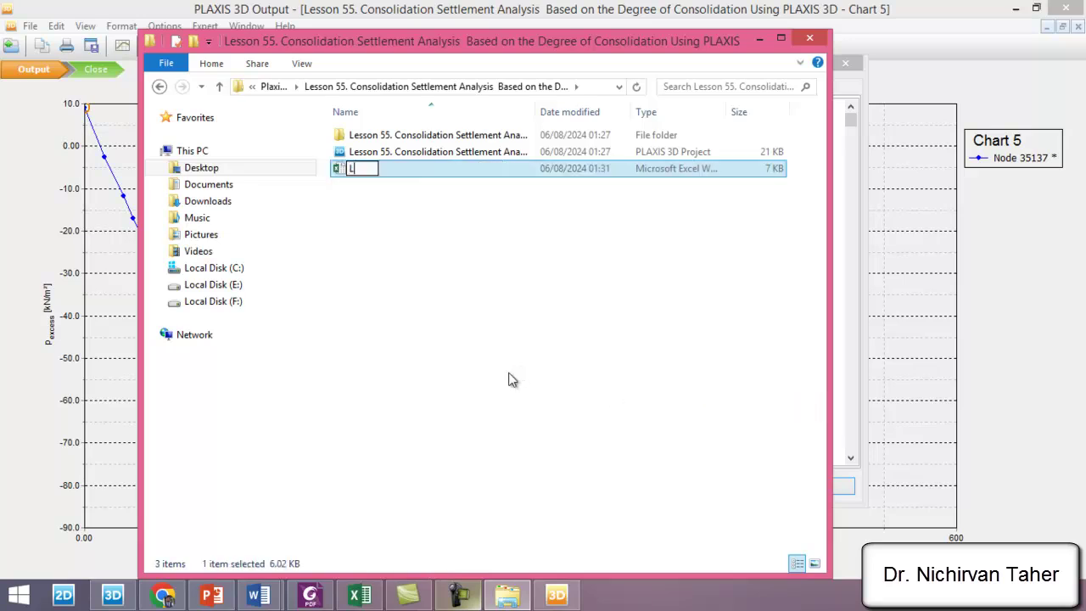
text(esson 55.)
click(502, 378)
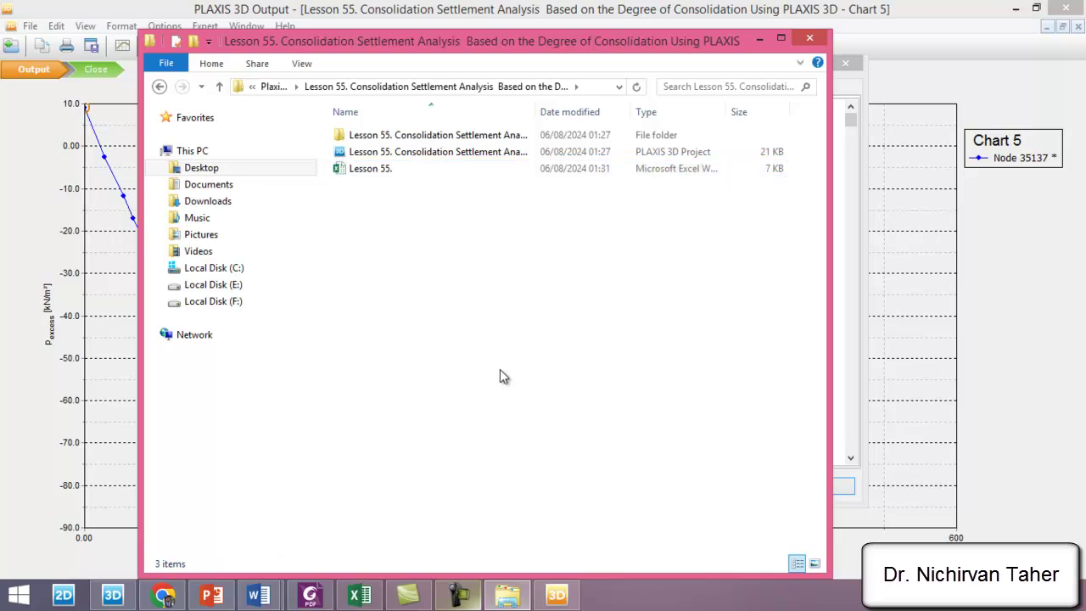
Open the "Lesson 55." workbook in Excel, paste the copied curve points at cell A1 and format them as General.
double_click(373, 169)
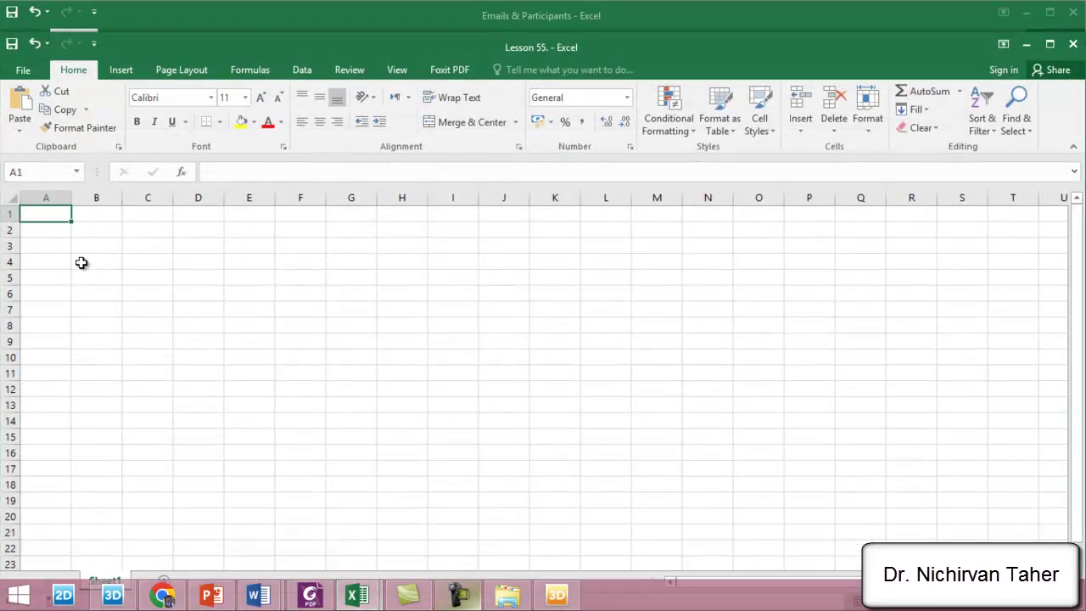
right_click(57, 218)
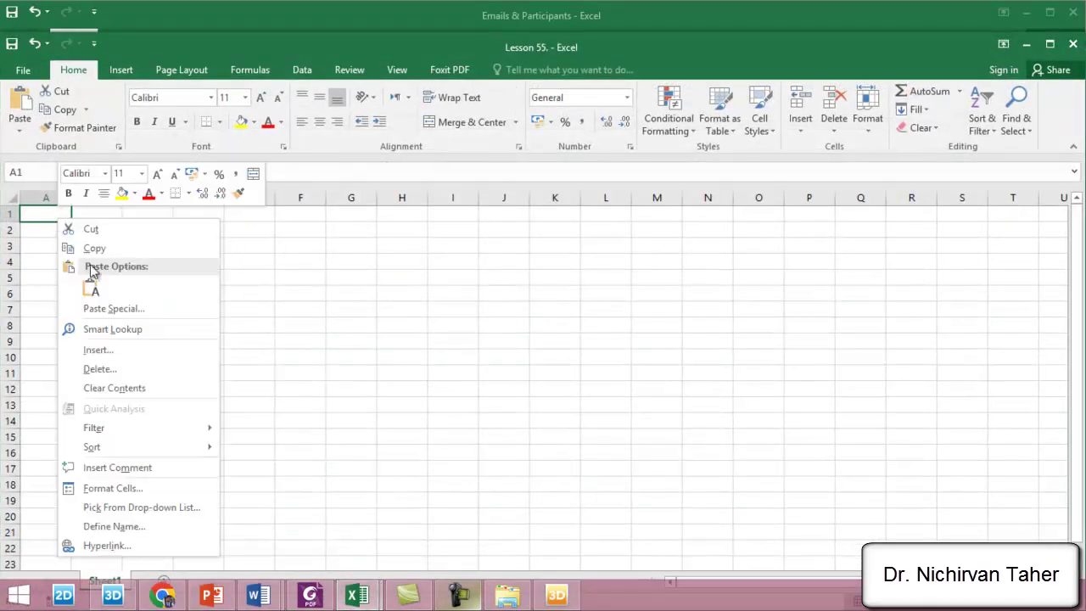
click(91, 290)
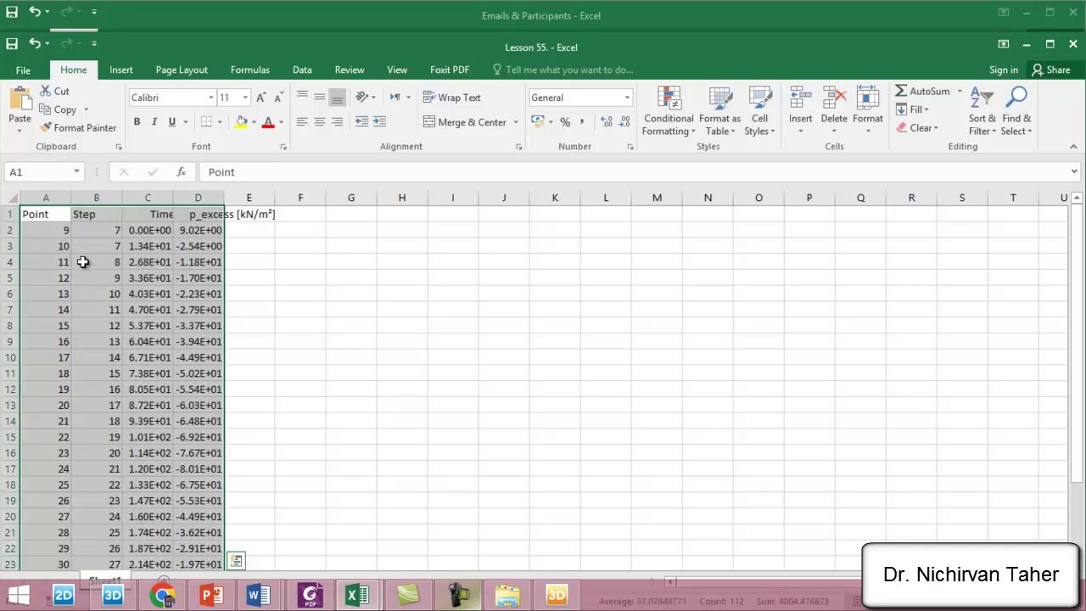
click(627, 97)
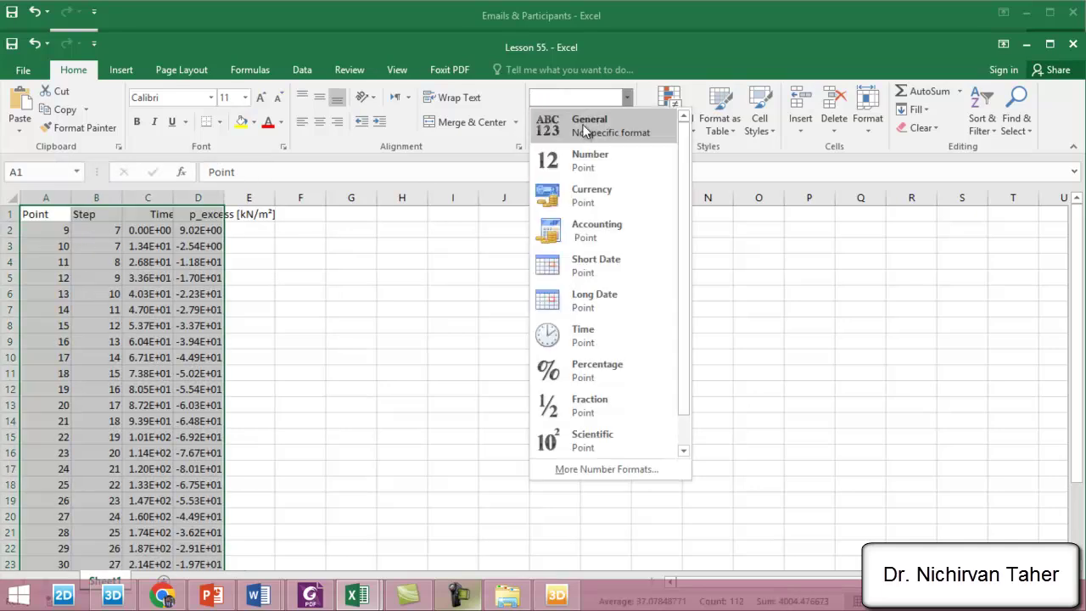
click(582, 126)
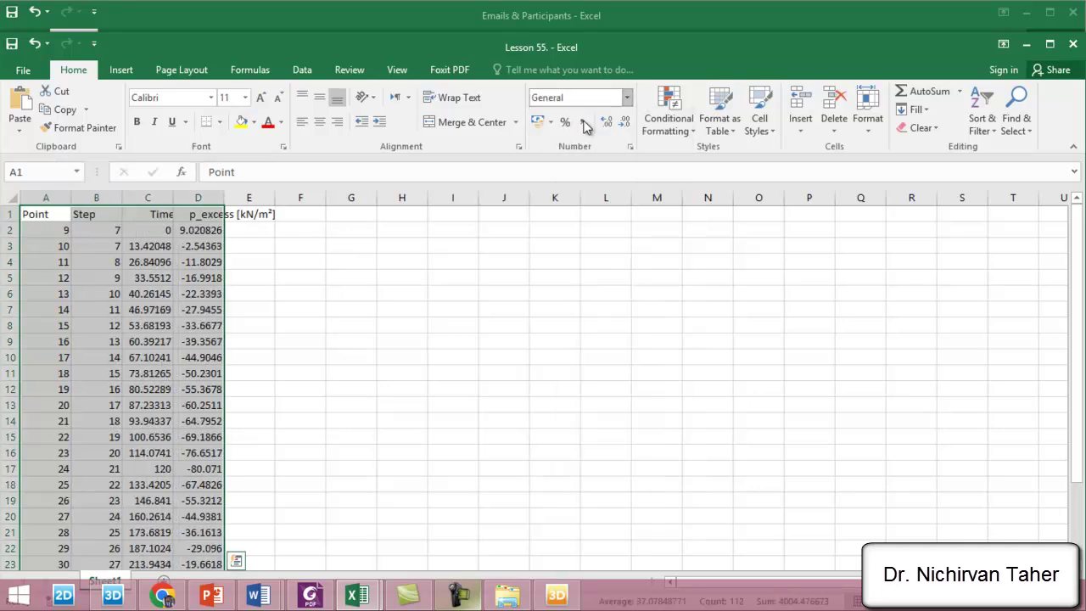
Delete the Point and Step columns from the pasted data and widen columns A and C.
click(91, 198)
drag(90, 198, 38, 200)
right_click(47, 203)
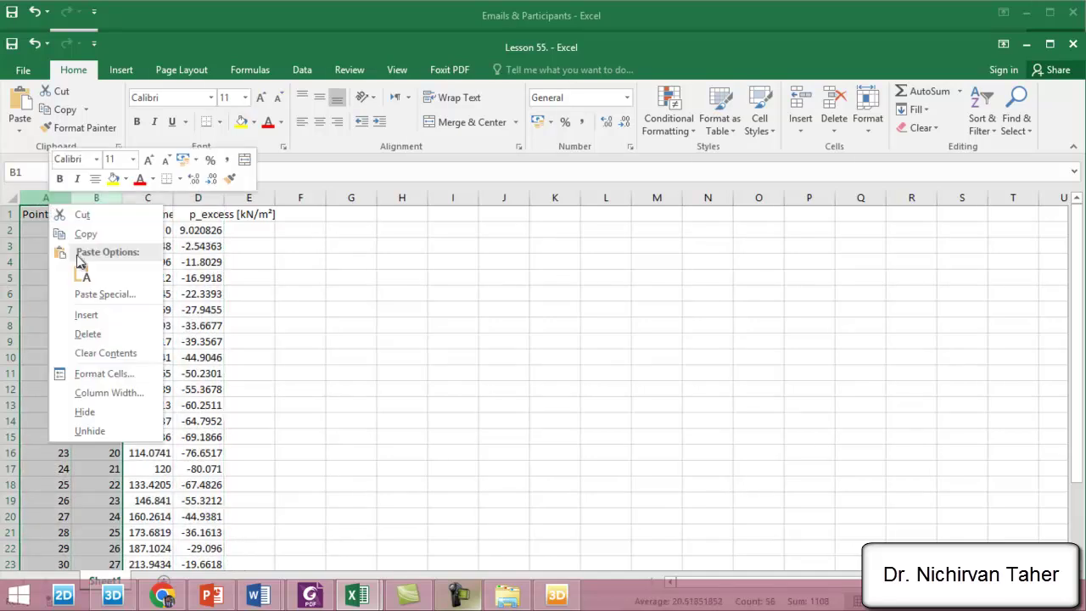
click(90, 335)
click(296, 328)
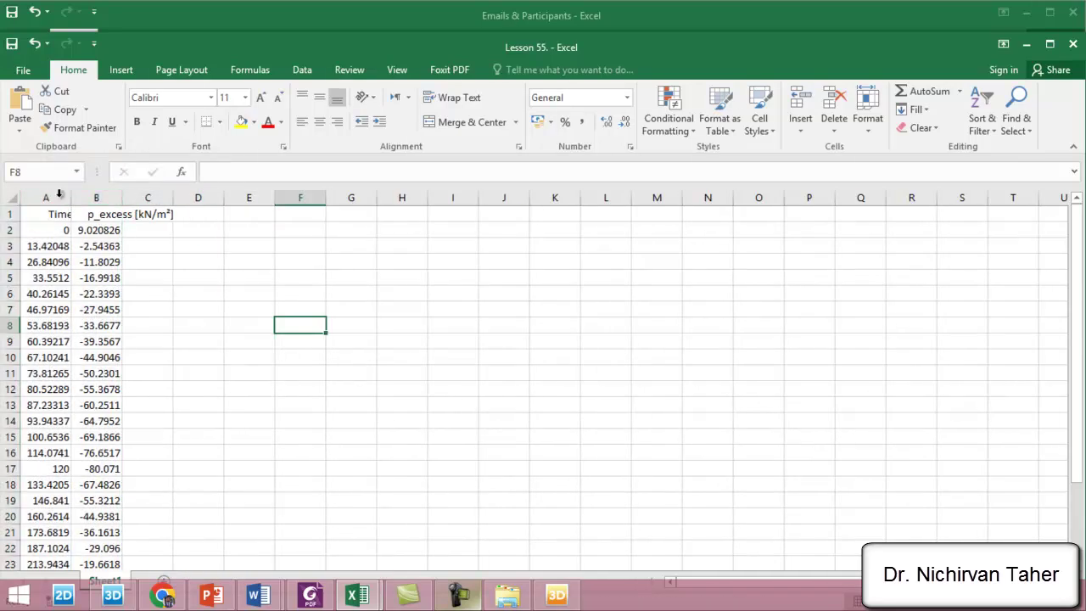
drag(71, 197, 98, 198)
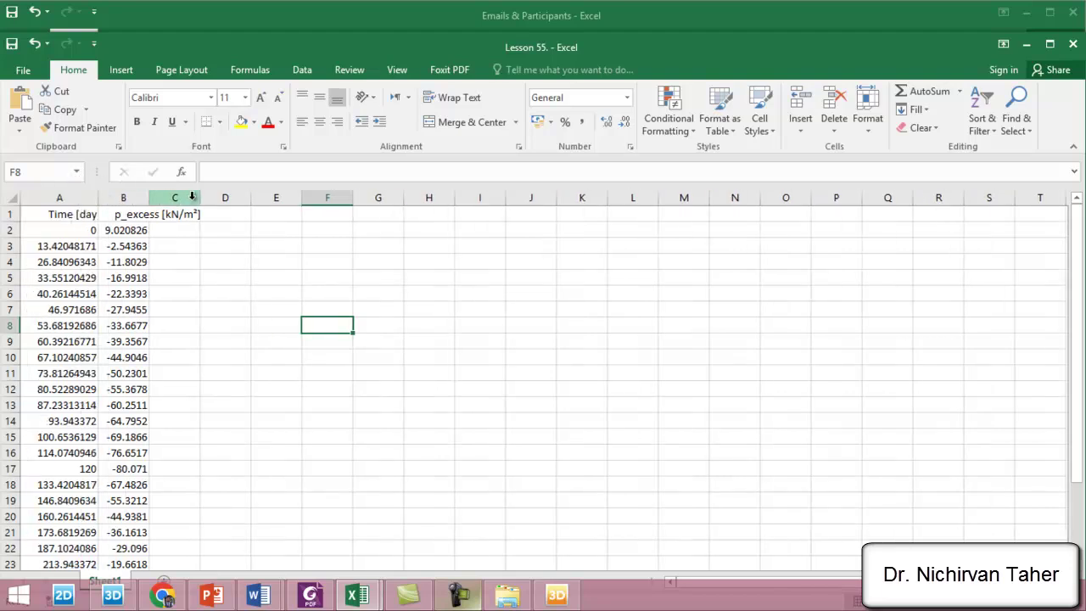
drag(201, 198, 249, 197)
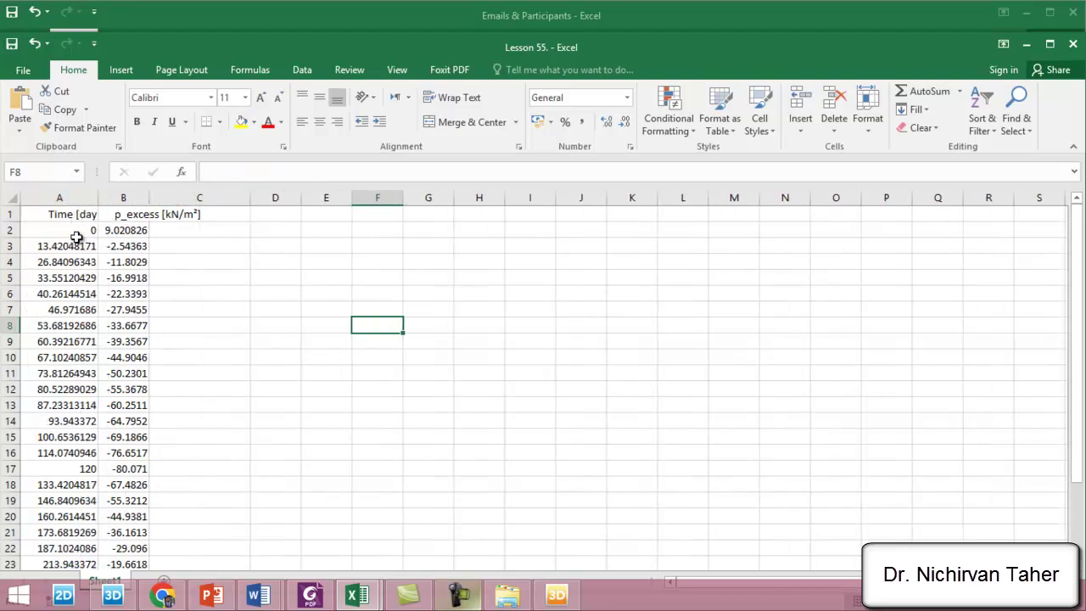
Plot the Time and p_excess data in columns A and B as a scatter chart with smooth lines.
drag(64, 197, 109, 200)
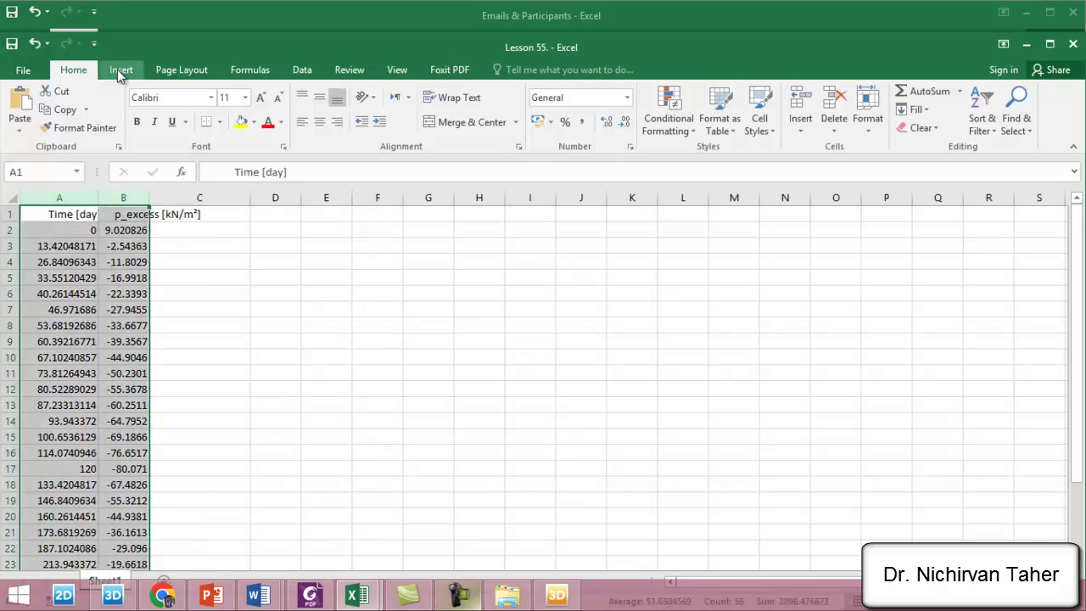
click(120, 69)
click(1049, 43)
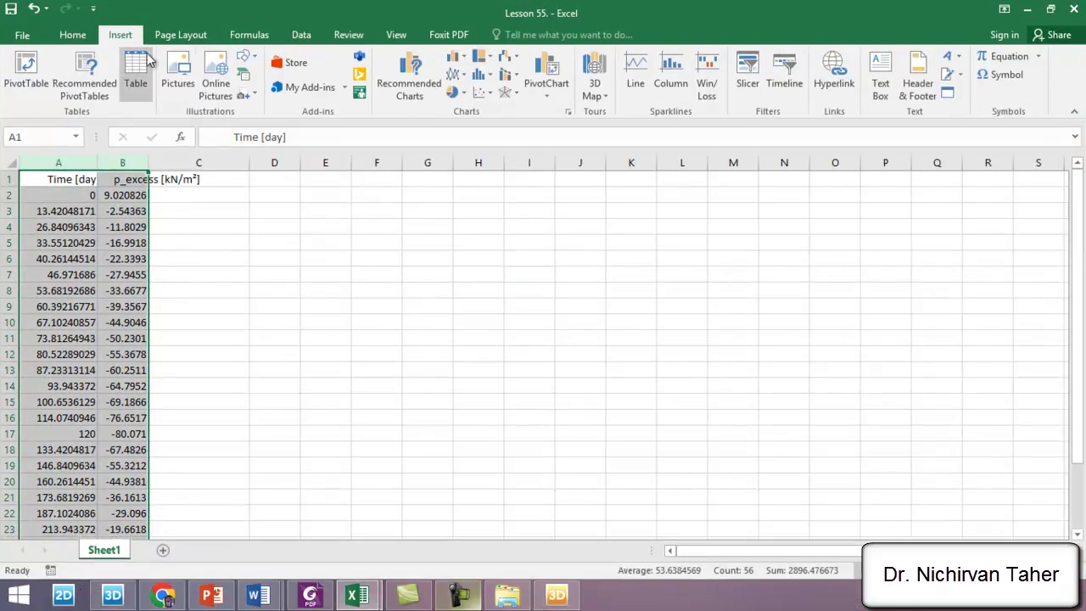
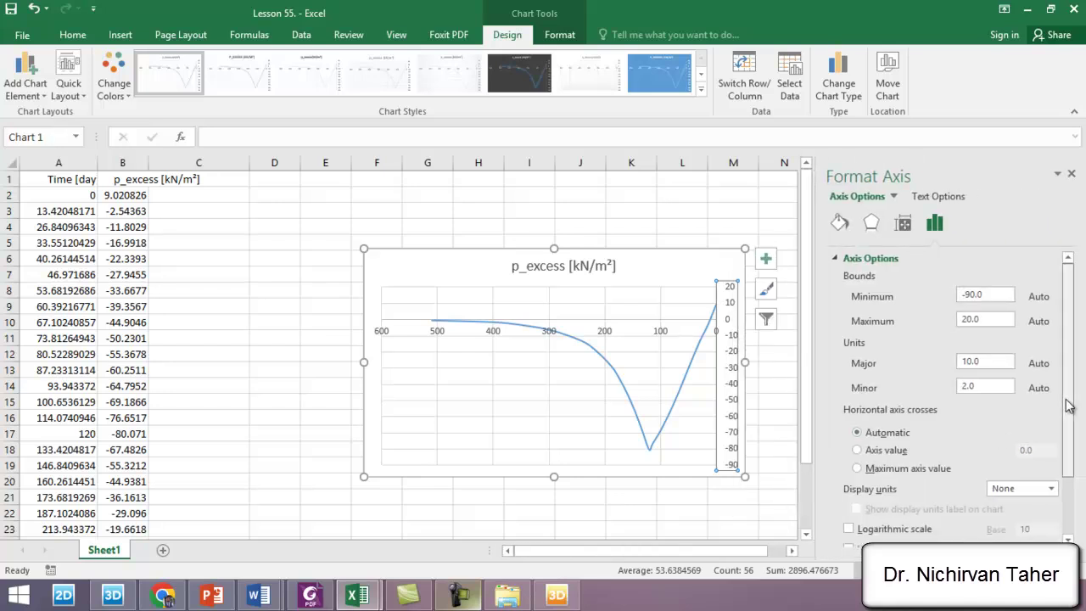
Try to show the chart's vertical axis values in reverse order.
scroll(916, 444, down, 3)
click(848, 479)
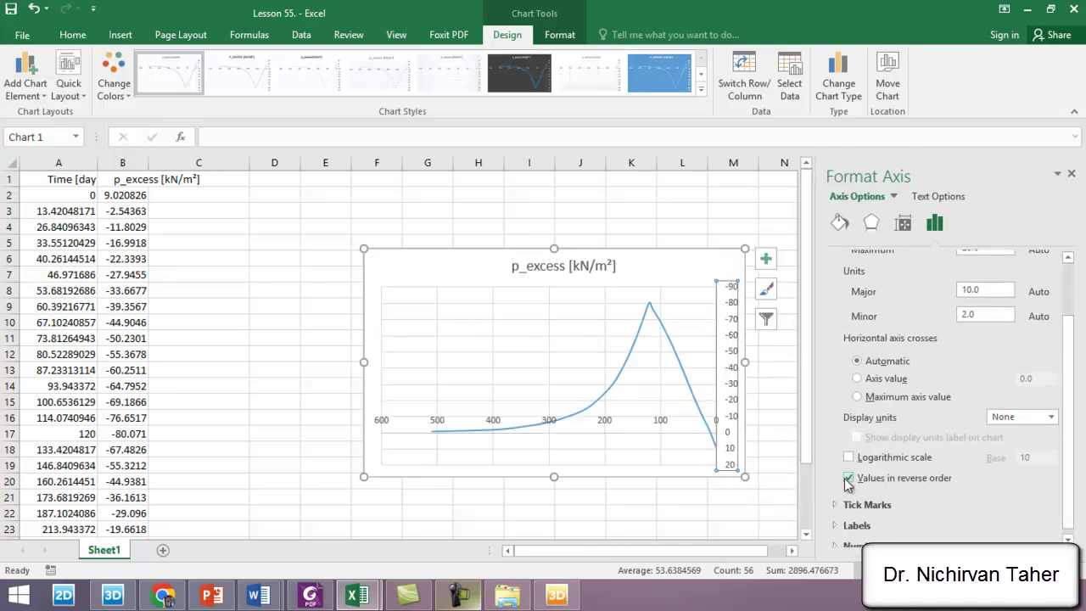
Turn off reverse value order for the chart's horizontal time axis.
click(660, 333)
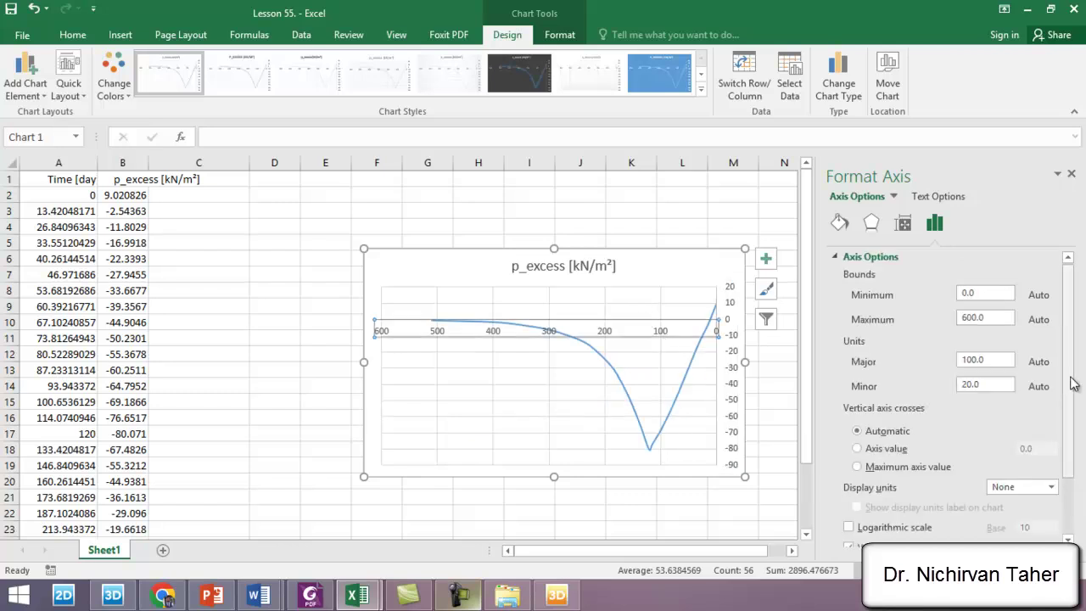
drag(1073, 381, 1066, 439)
click(849, 472)
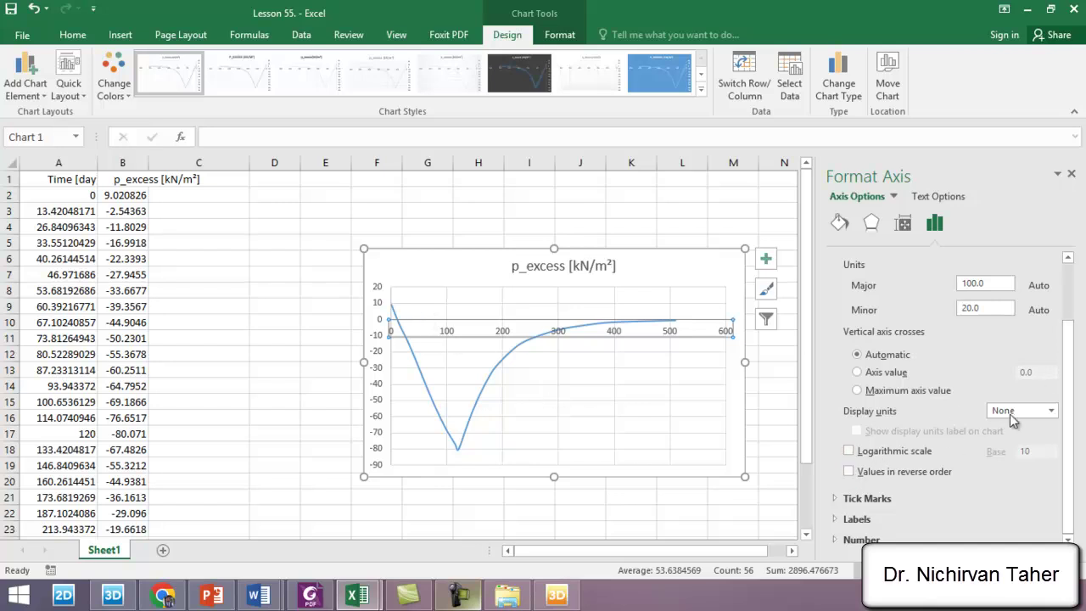
Try to make the vertical axis cross the horizontal time axis at axis value 20.
click(885, 373)
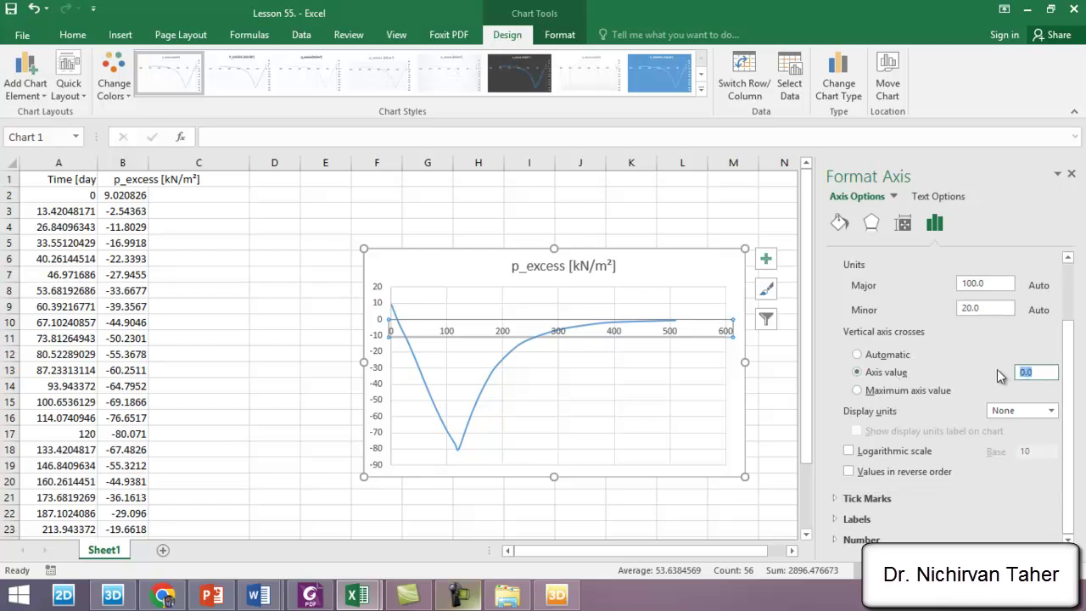
click(997, 310)
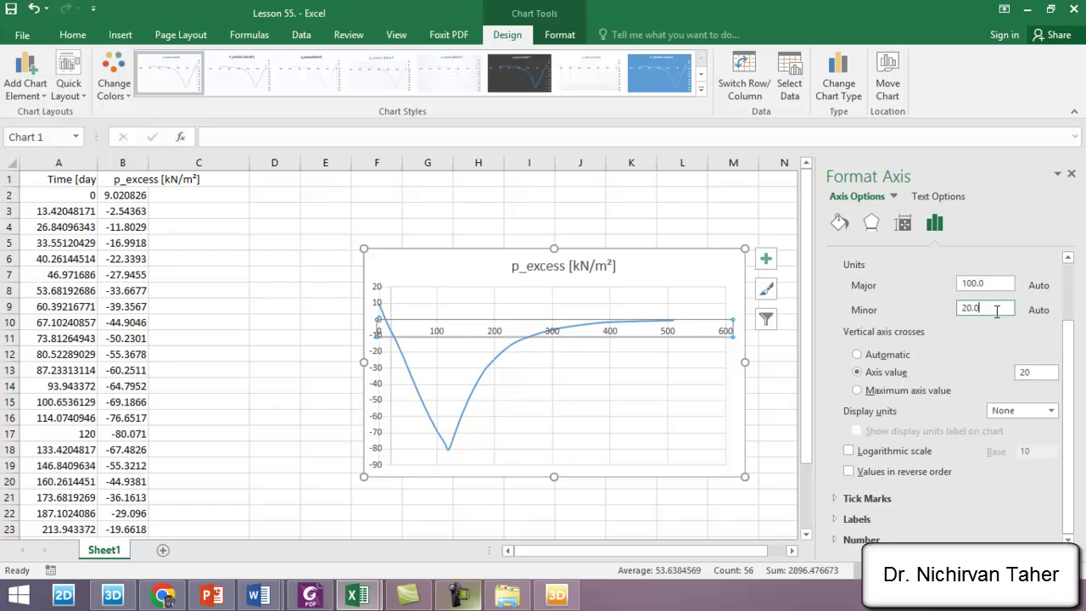
click(887, 357)
click(886, 373)
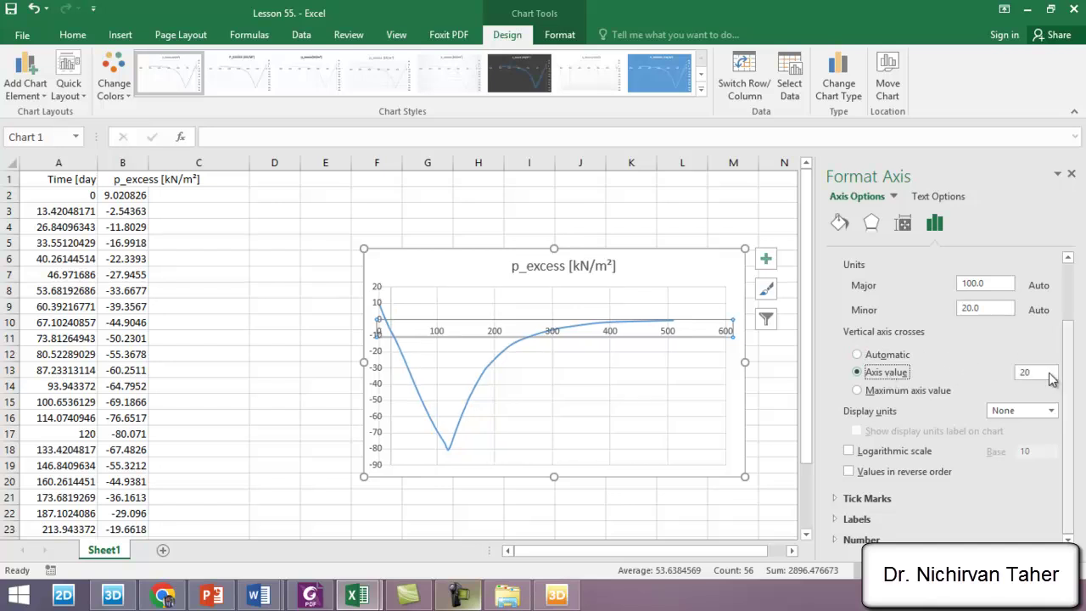
click(1037, 370)
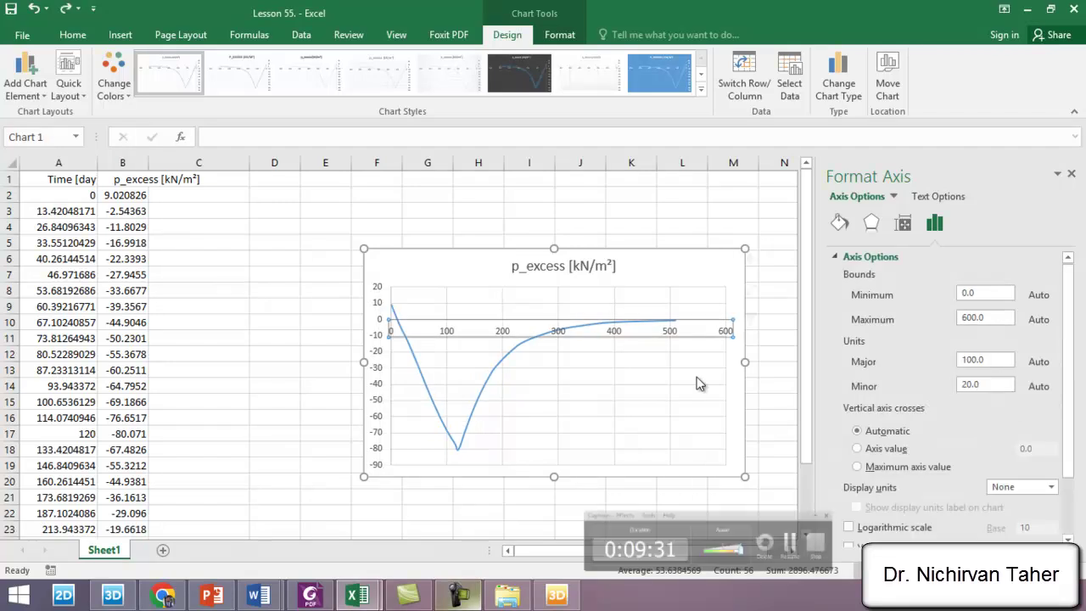
Set the horizontal axis to cross the vertical p_excess axis at axis value 20.
click(376, 344)
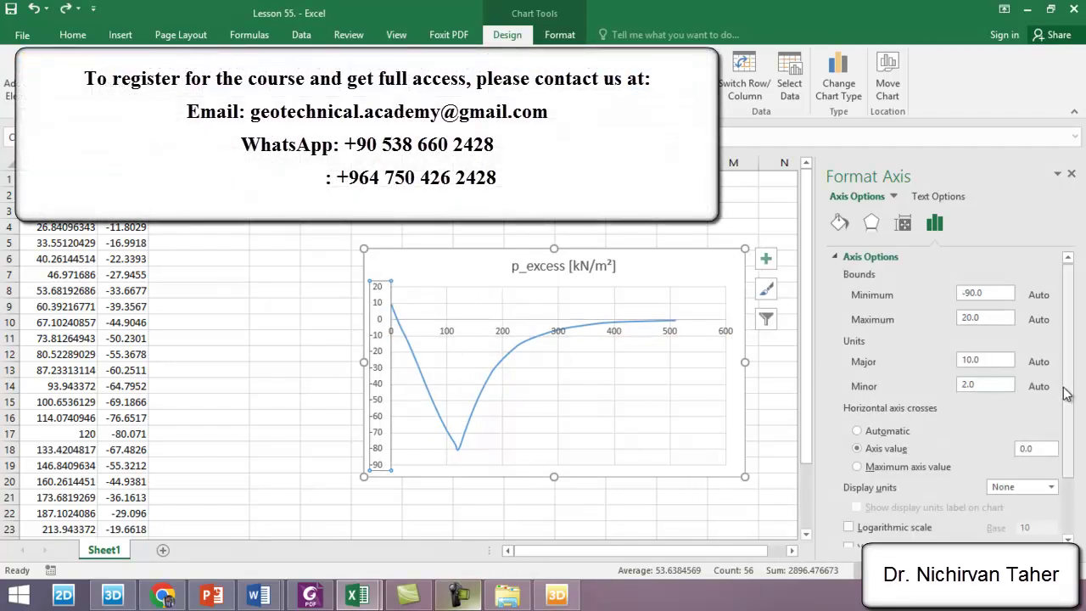
scroll(1059, 399, down, 3)
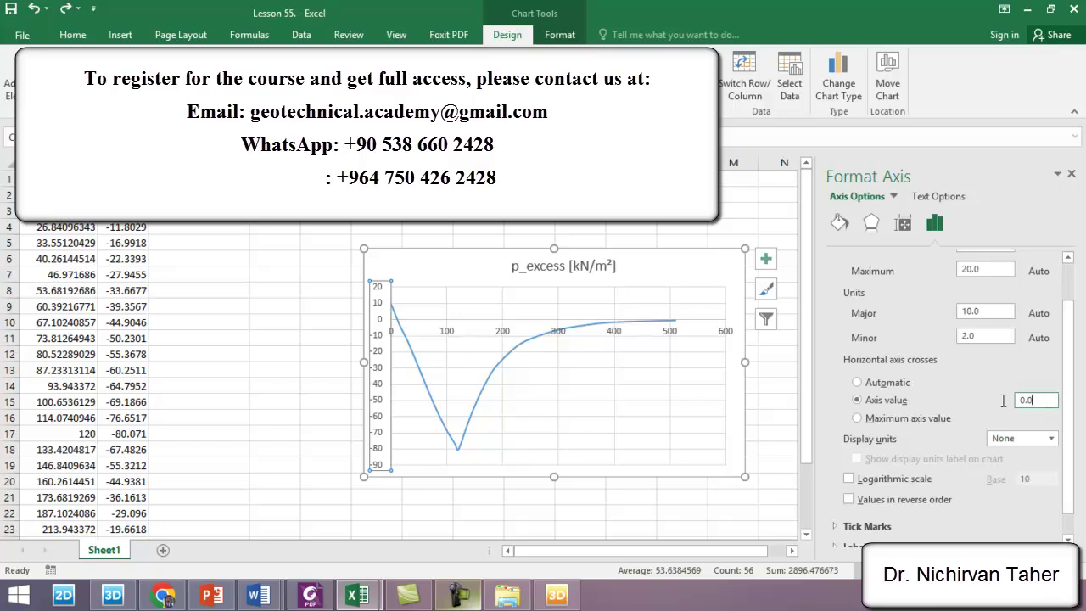
click(1000, 338)
Set the label position of the chart's horizontal time axis to High.
click(617, 303)
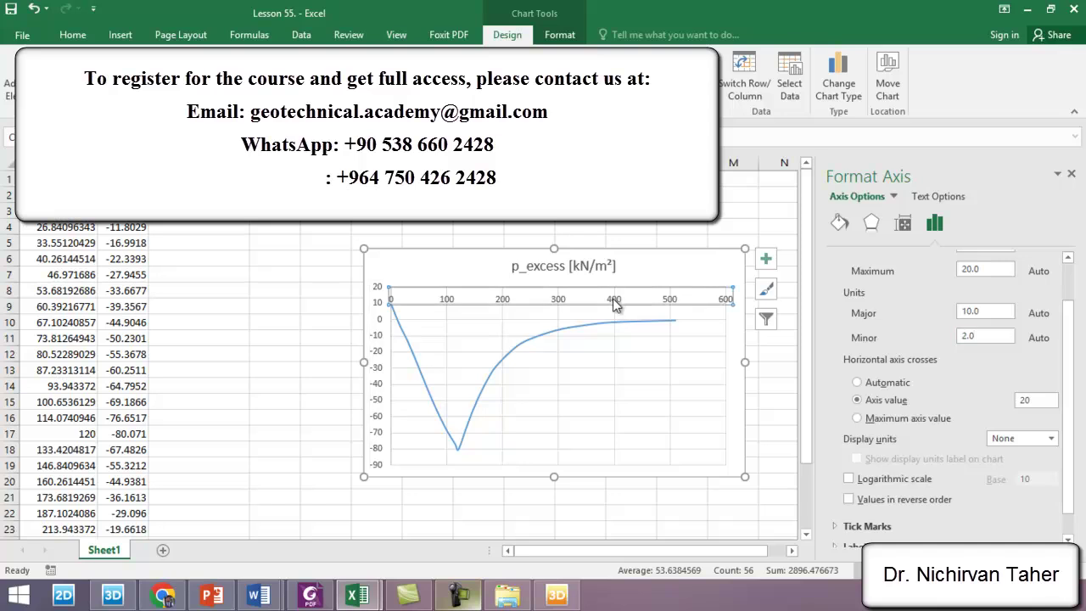
drag(1067, 388, 1066, 433)
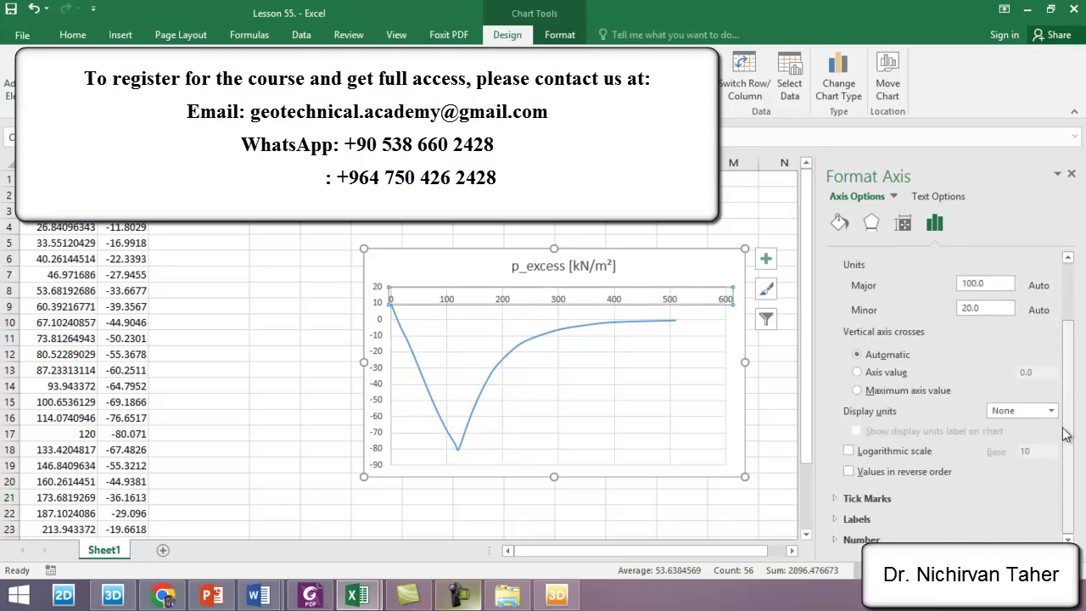
click(839, 518)
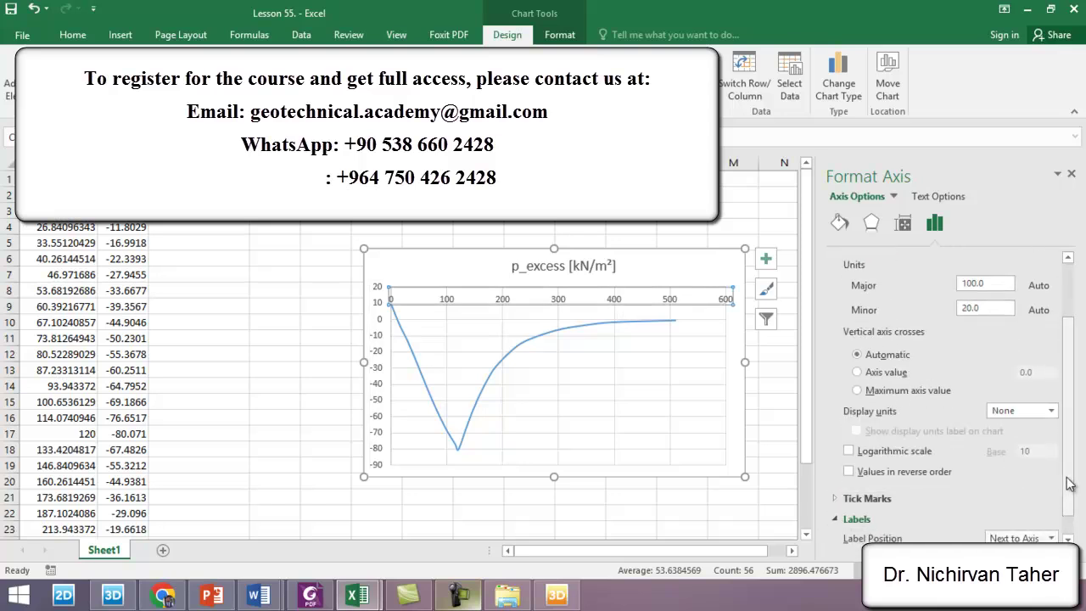
drag(1068, 407, 1067, 428)
click(1051, 511)
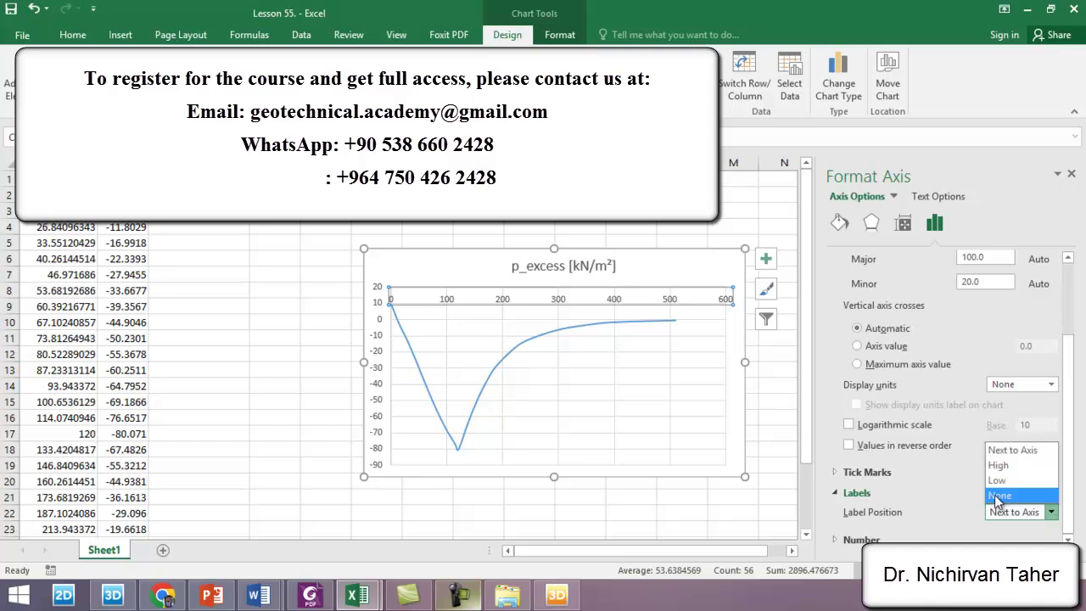
click(1010, 450)
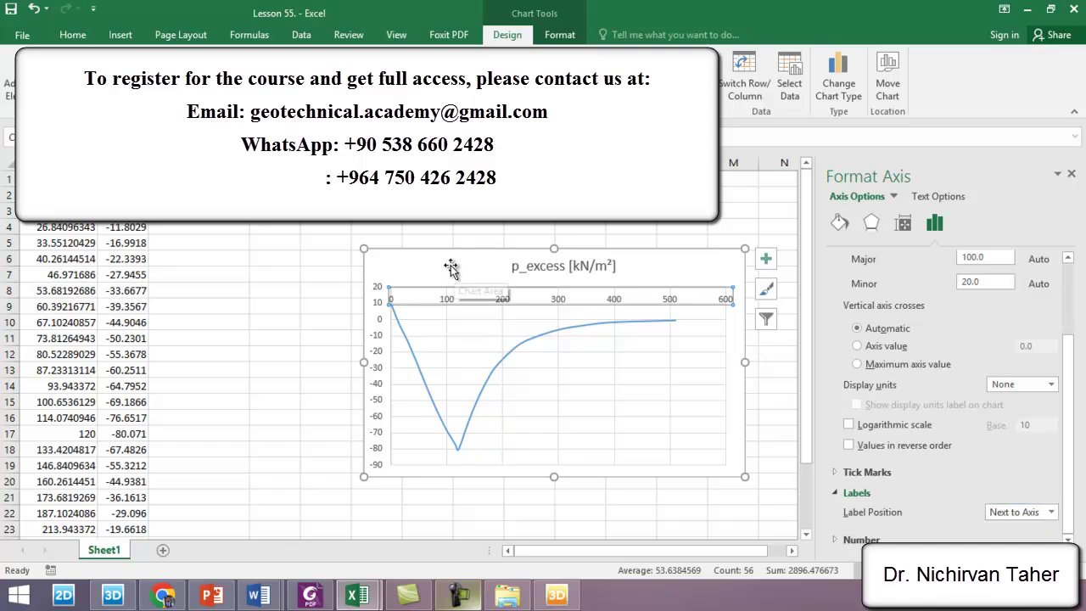
click(1051, 512)
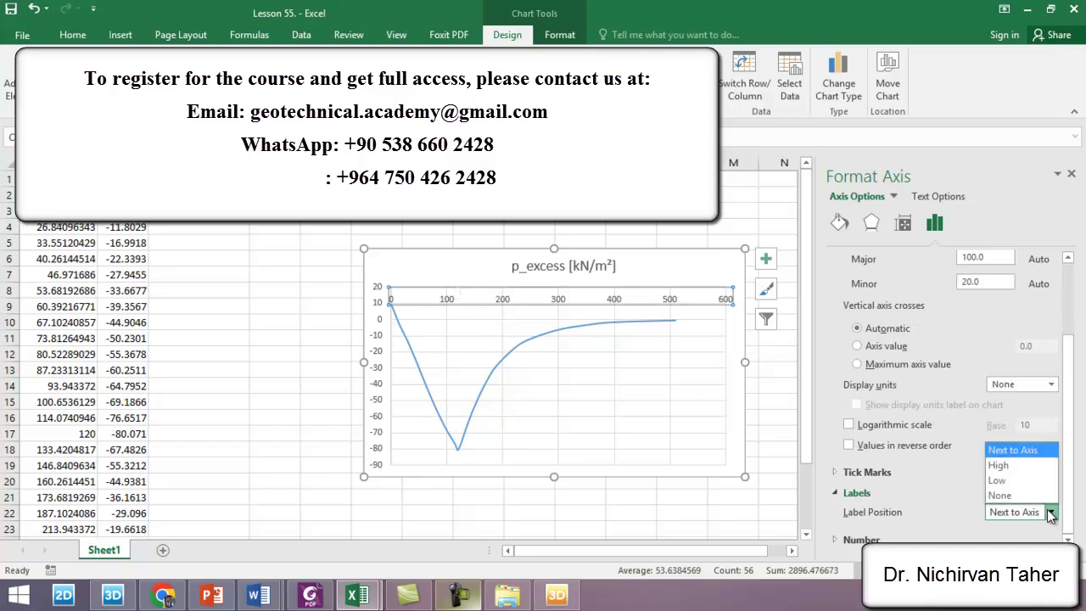
click(1001, 465)
Move the chart closer to the data columns and enlarge it, ending with its title selected.
drag(445, 268, 392, 225)
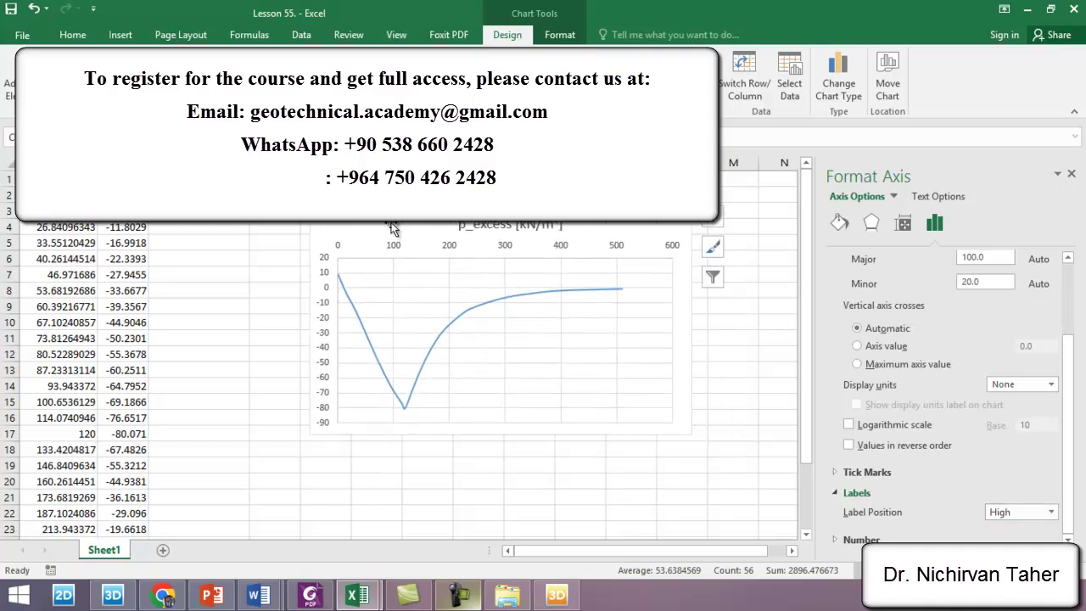
drag(690, 436, 763, 465)
click(566, 229)
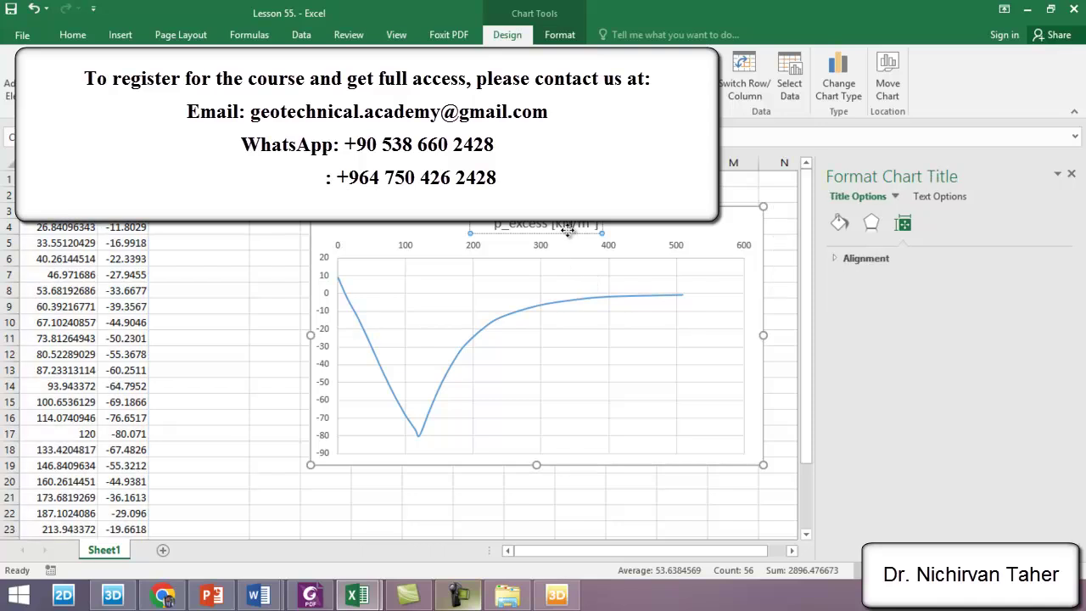